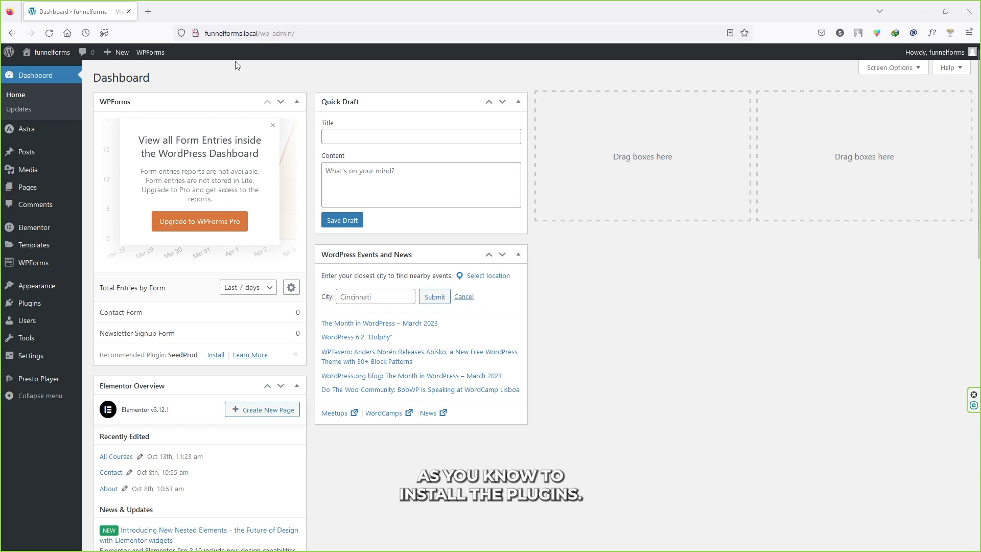
Search plugins for 'funnelforms', install and activate it, and accept the opt-in
mouse_move(41, 303)
left_click(120, 324)
left_click(838, 107)
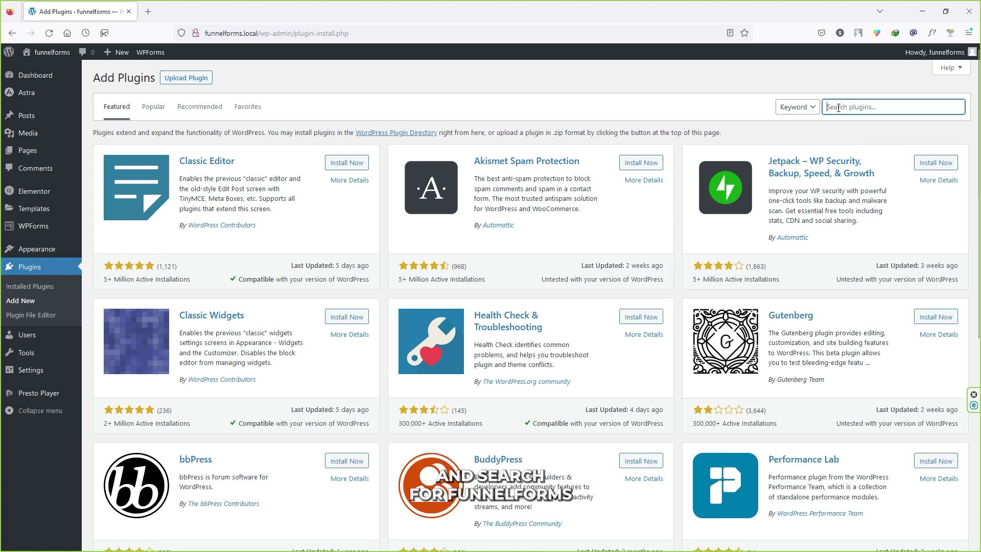
type("funnelforms")
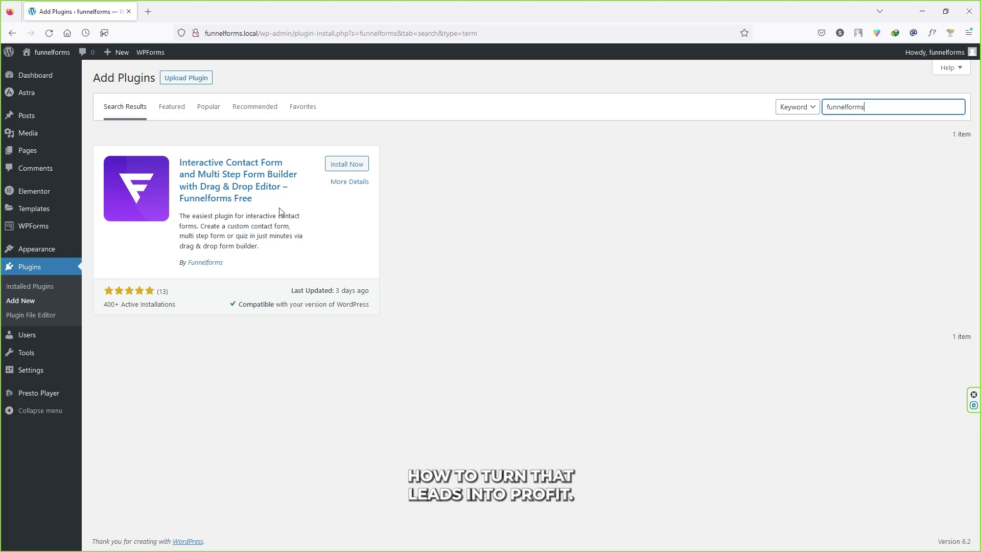
left_click(336, 164)
left_click(353, 165)
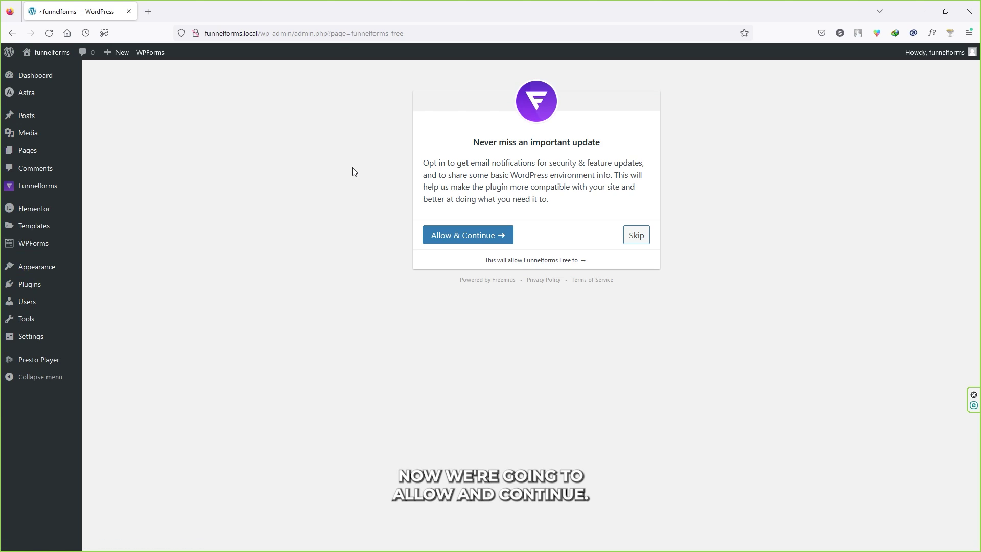
left_click(464, 234)
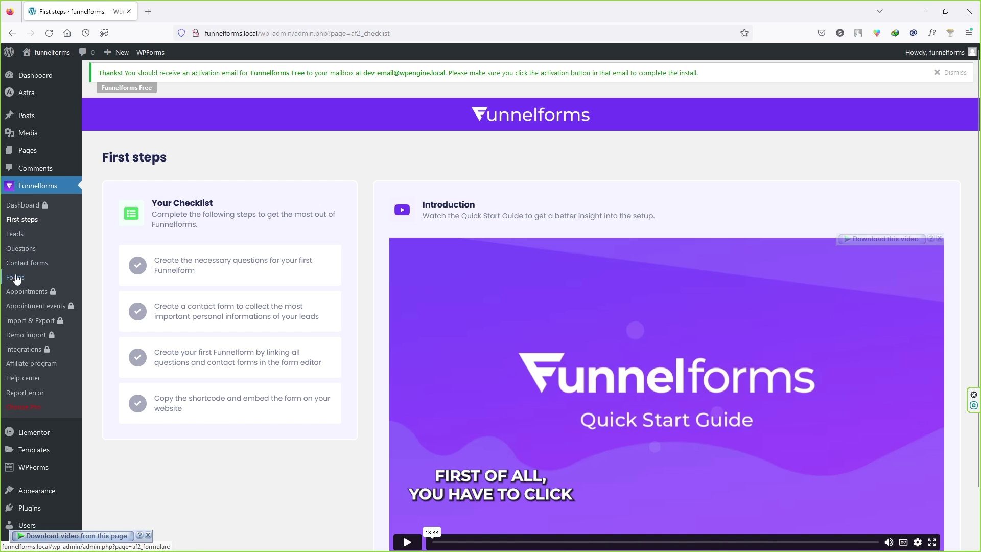
Open the Funnelforms Questions page and highlight parts of the pagination warning under the table
left_click(34, 251)
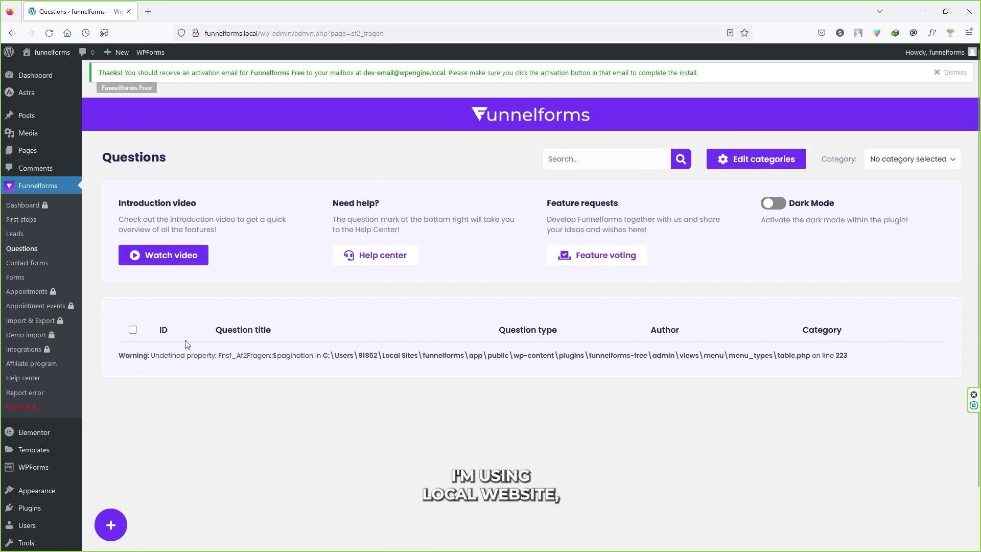
left_click_drag(120, 355, 379, 356)
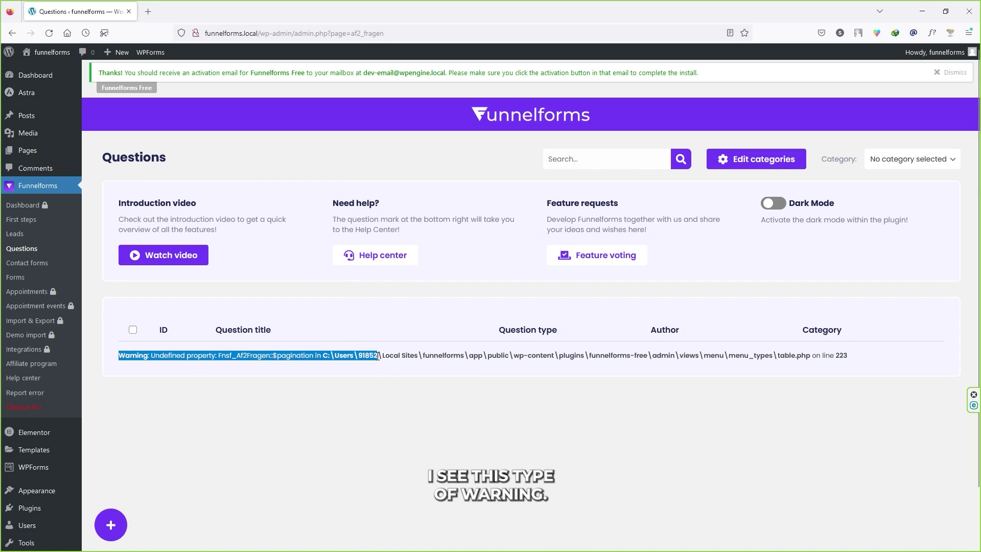
left_click(409, 357)
left_click_drag(159, 355, 323, 354)
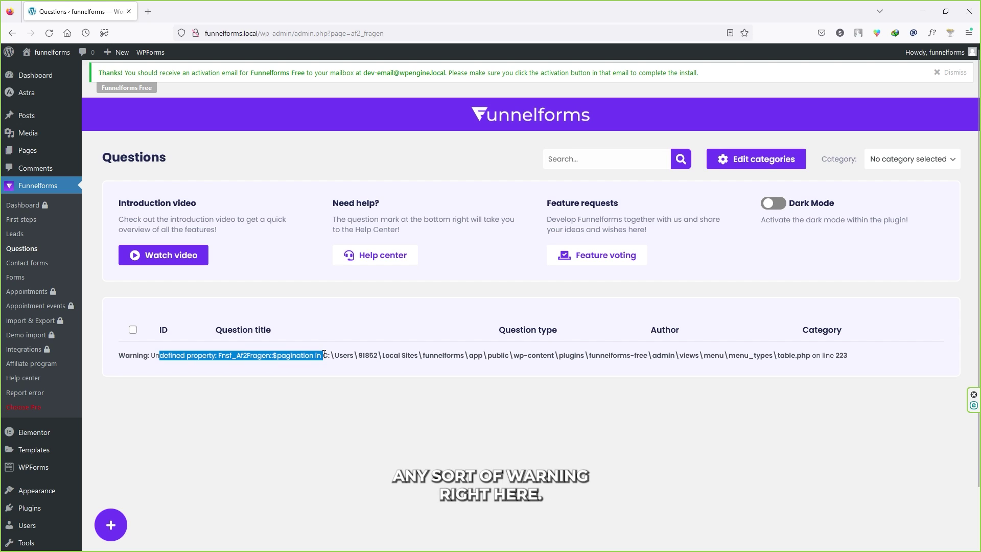
left_click(336, 357)
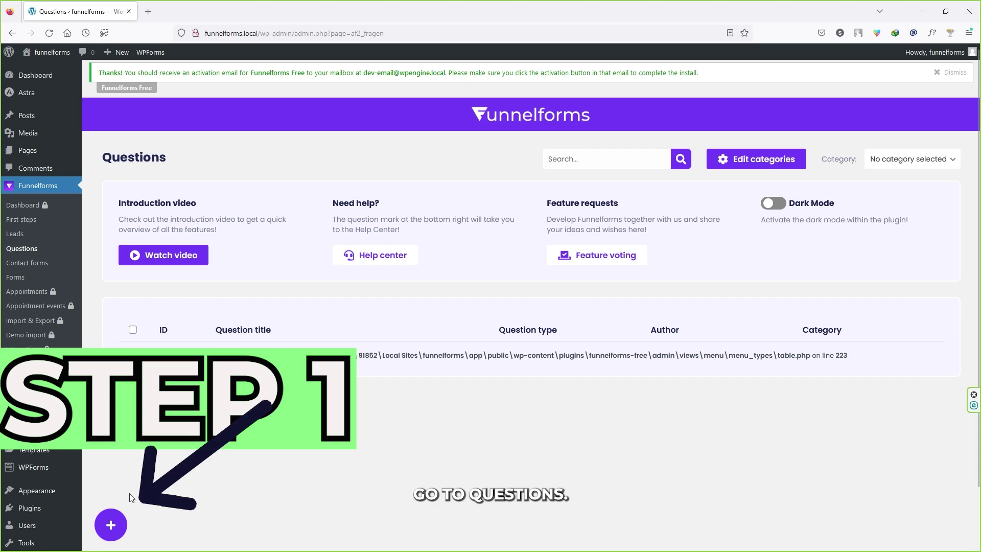
Create a new question and browse the Elements panel's question types
left_click(109, 535)
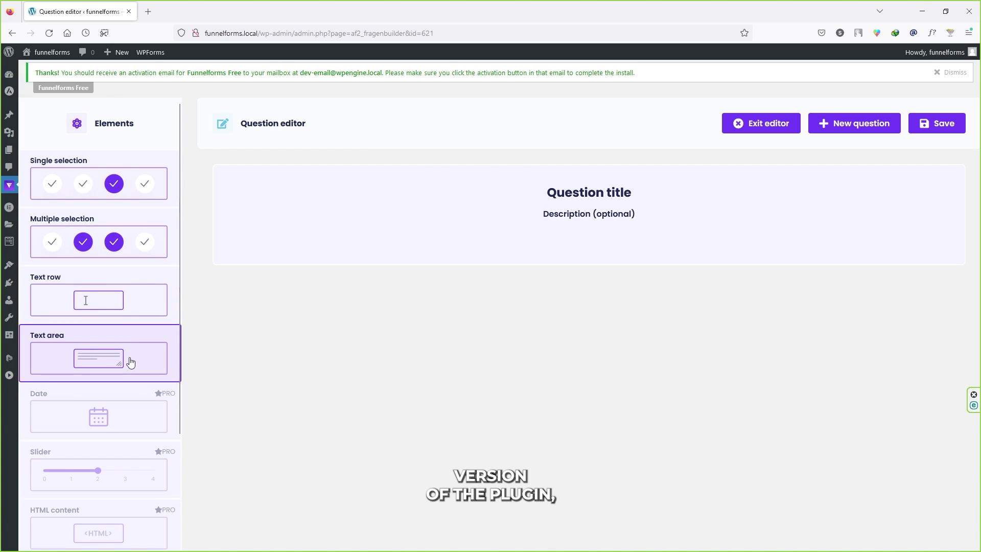
scroll(139, 292, "down", 3)
scroll(118, 425, "down", 1)
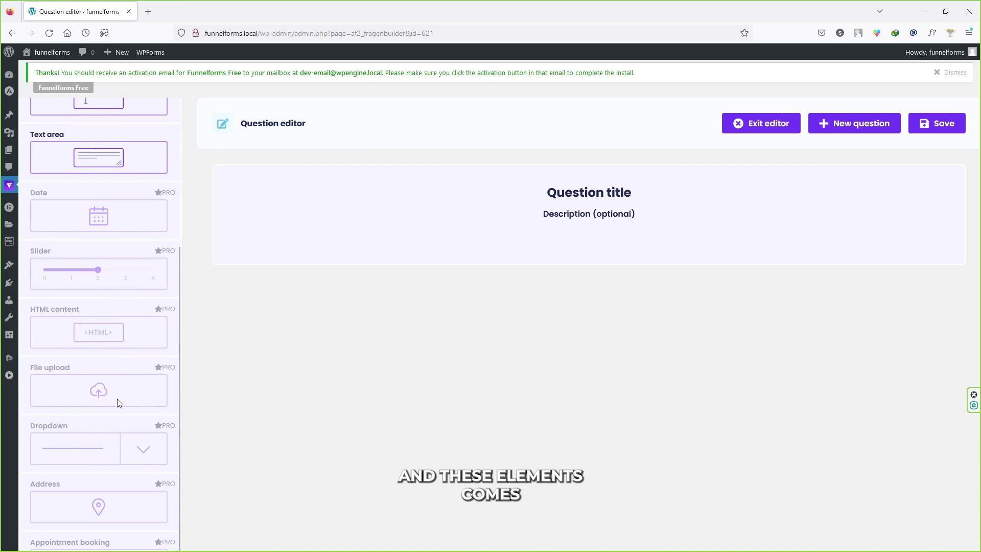
scroll(149, 323, "up", 2)
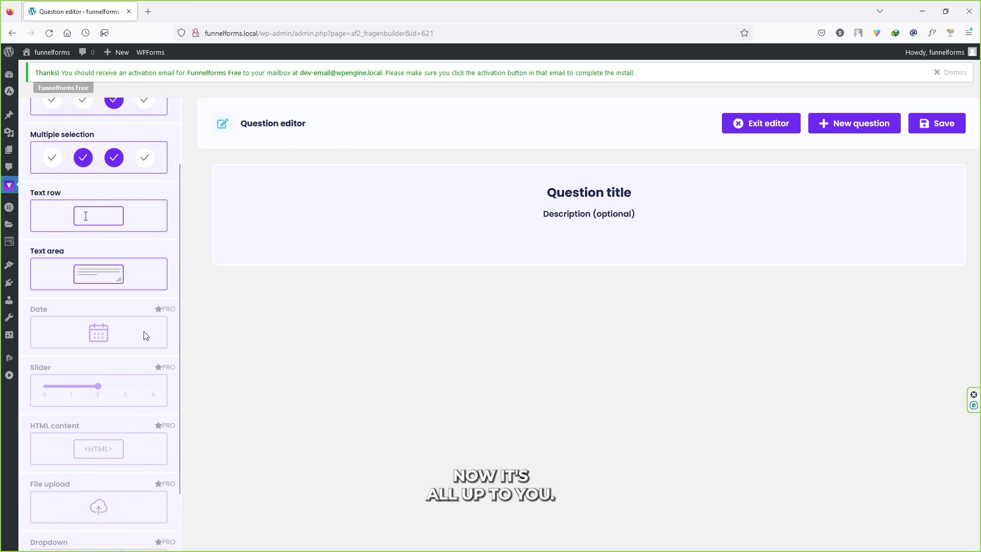
scroll(145, 335, "down", 1)
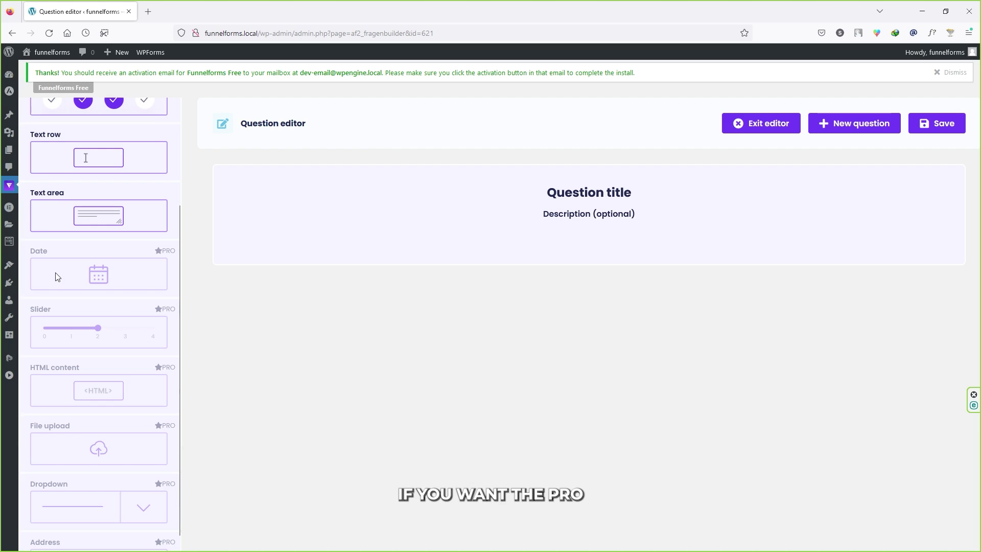
scroll(103, 279, "down", 1)
scroll(102, 429, "up", 4)
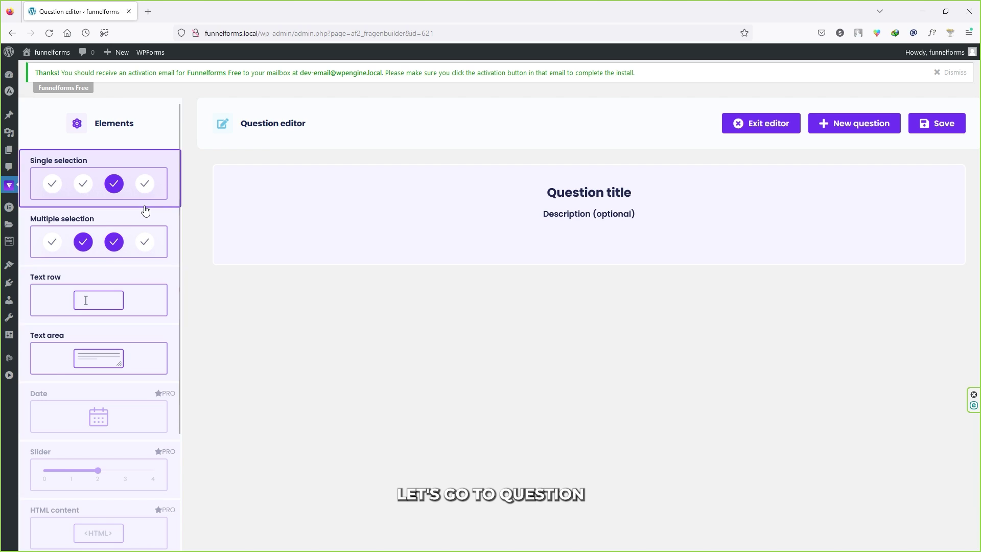
Make the question single-selection and paste in its cooking-course title
left_click(84, 170)
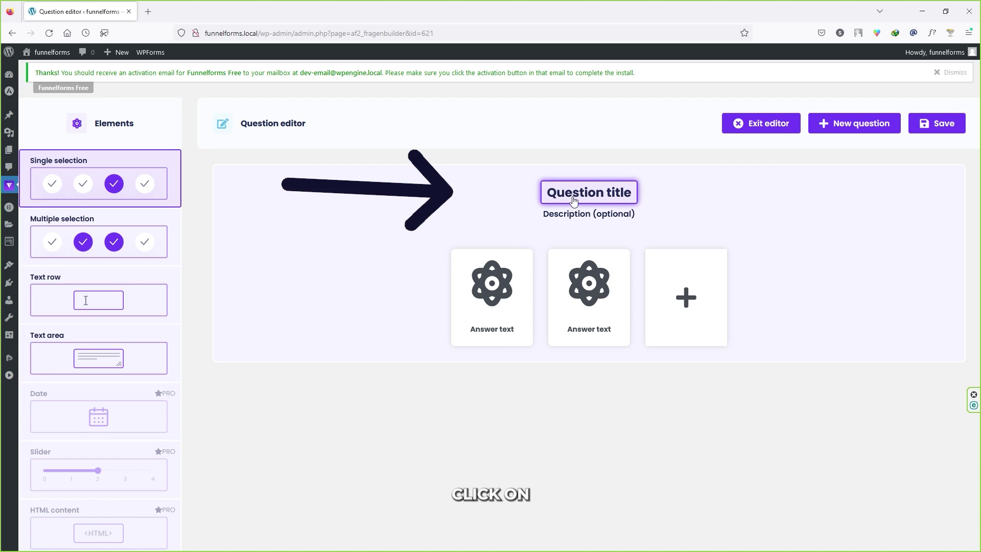
left_click(605, 199)
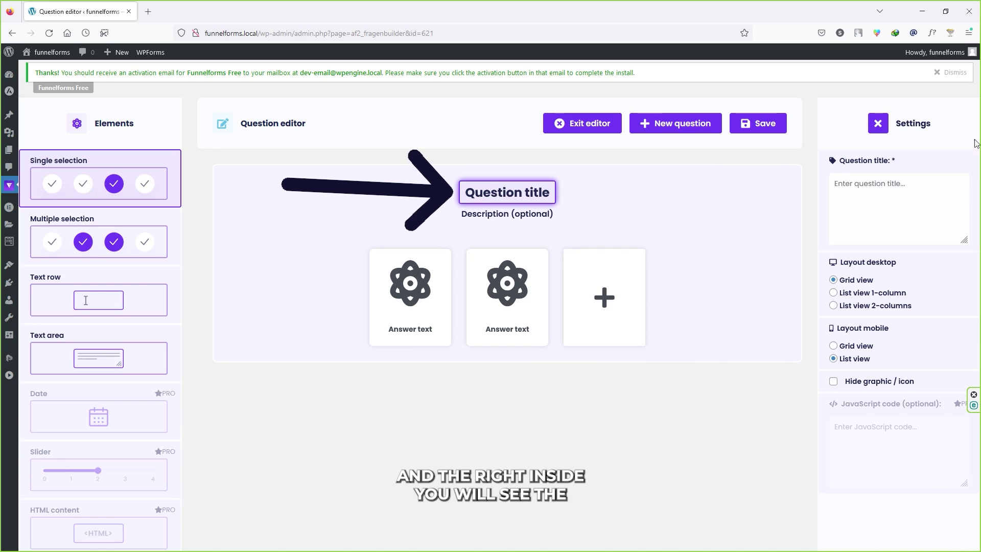
left_click(913, 190)
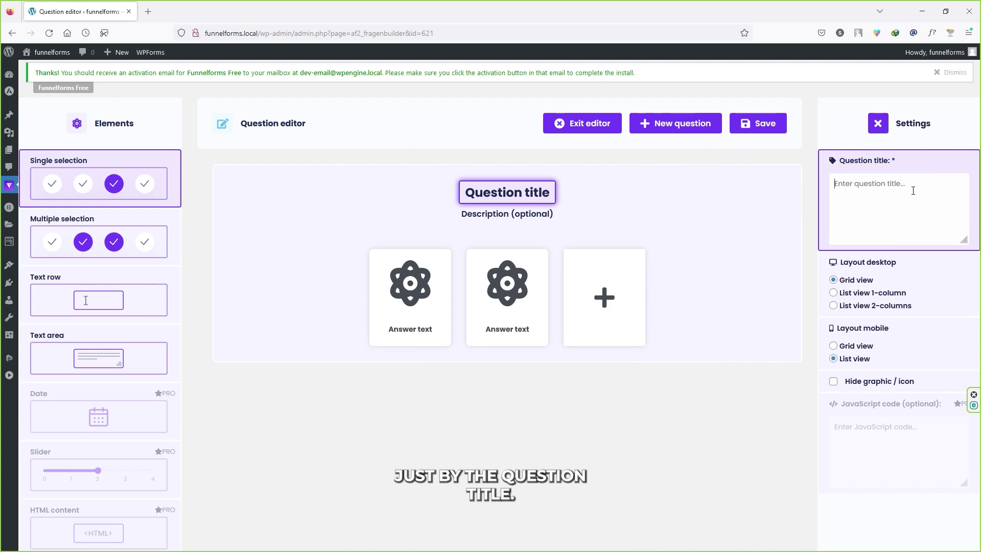
type("What type of cooking course you want to learn?")
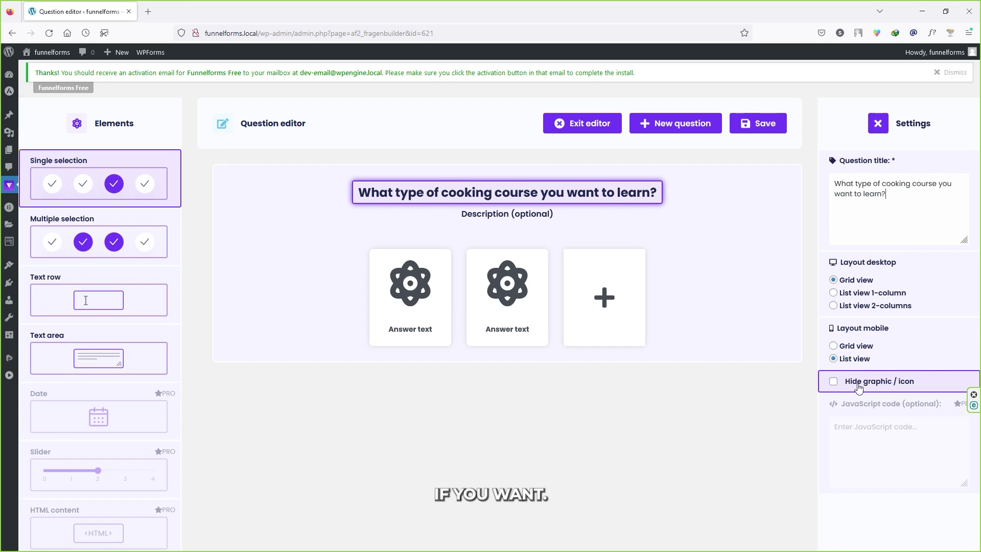
Add a third answer card labelled 'Fast food'
left_click(409, 285)
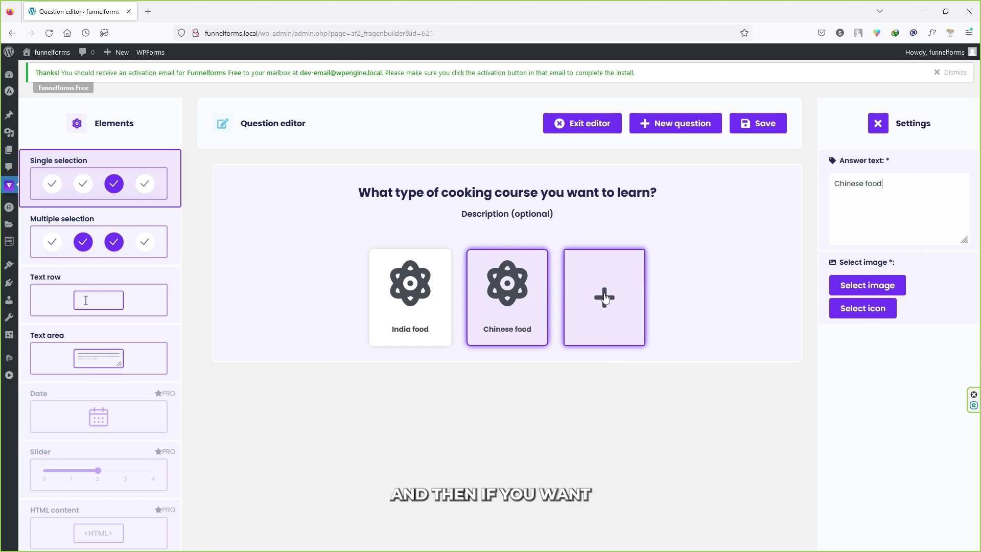
left_click(601, 299)
left_click(613, 312)
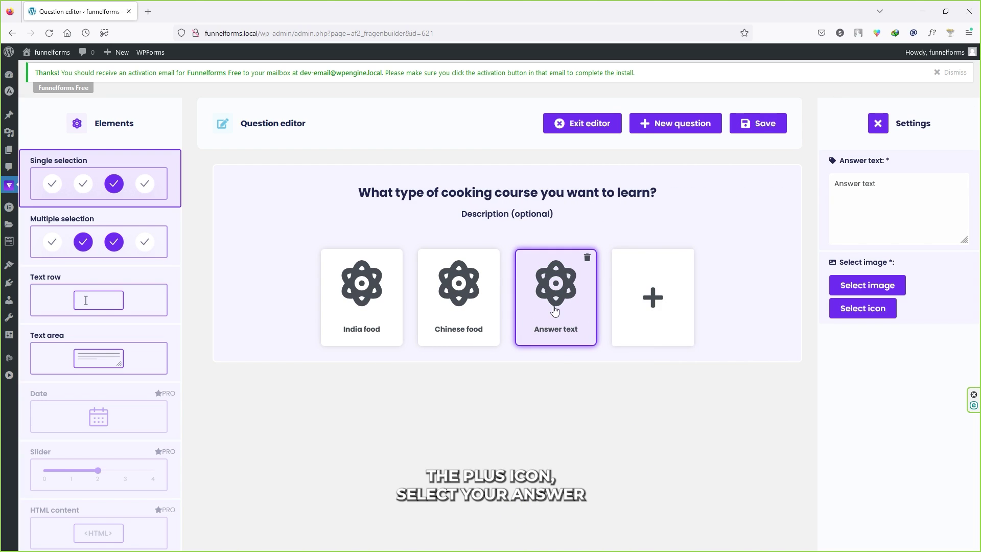
triple_click(883, 193)
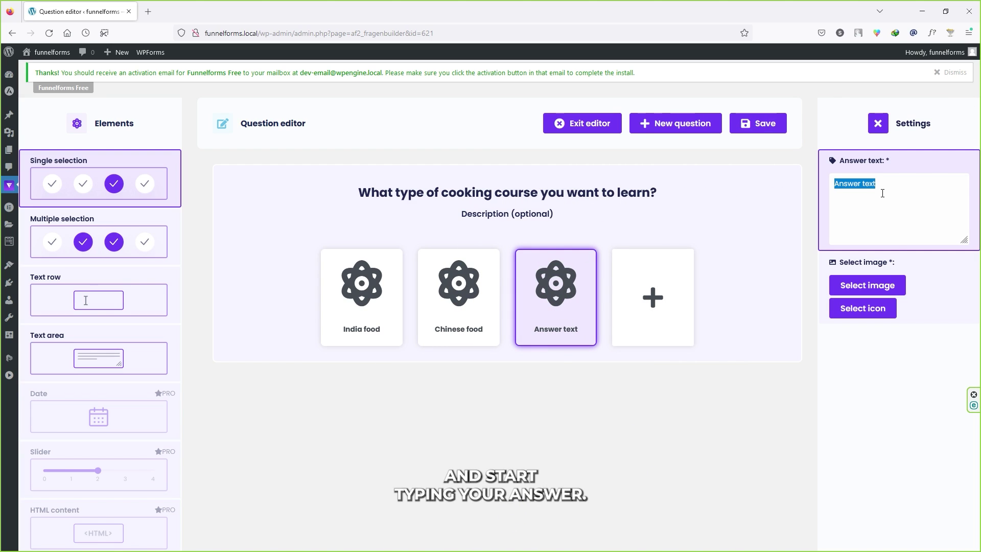
type("Fast food")
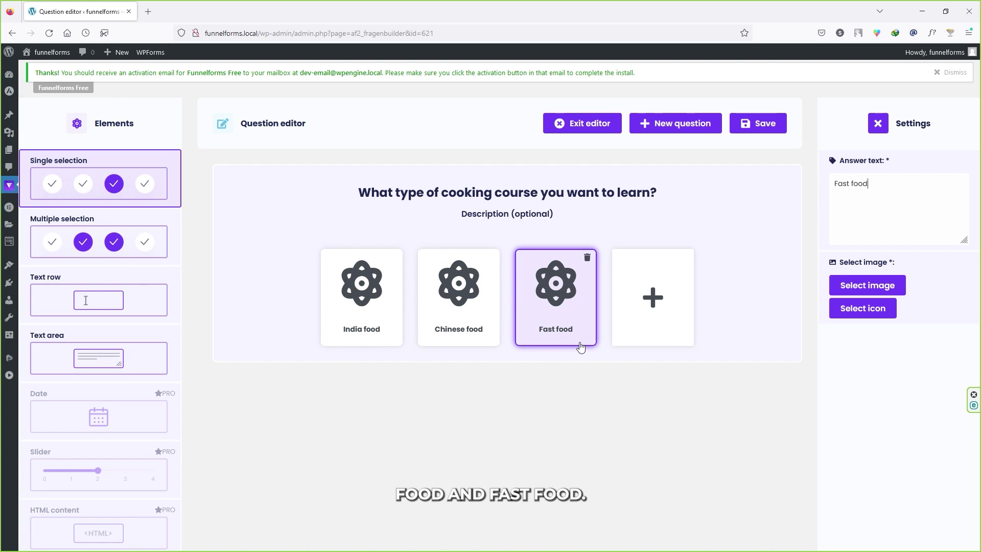
Give the India food answer an icon, then start a new question
left_click(371, 334)
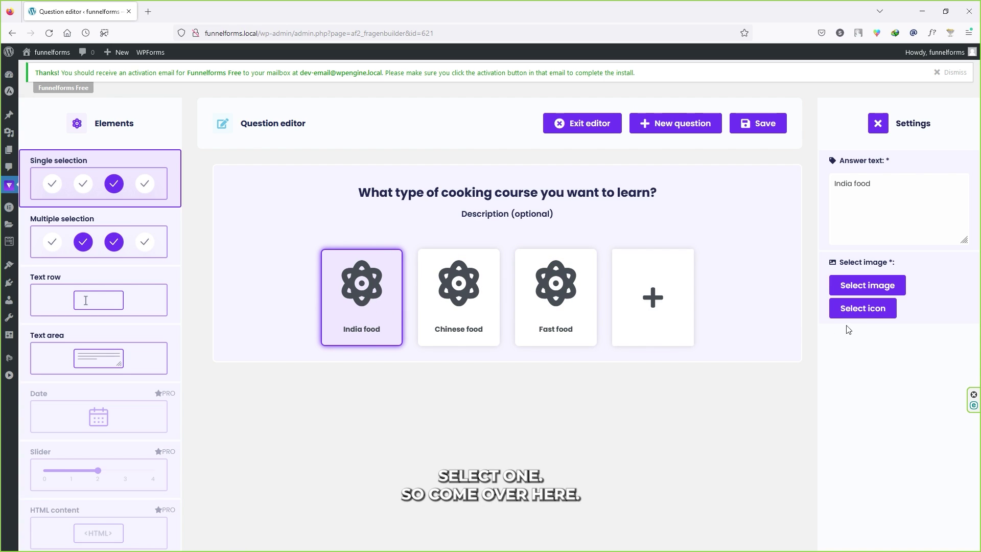
left_click(869, 310)
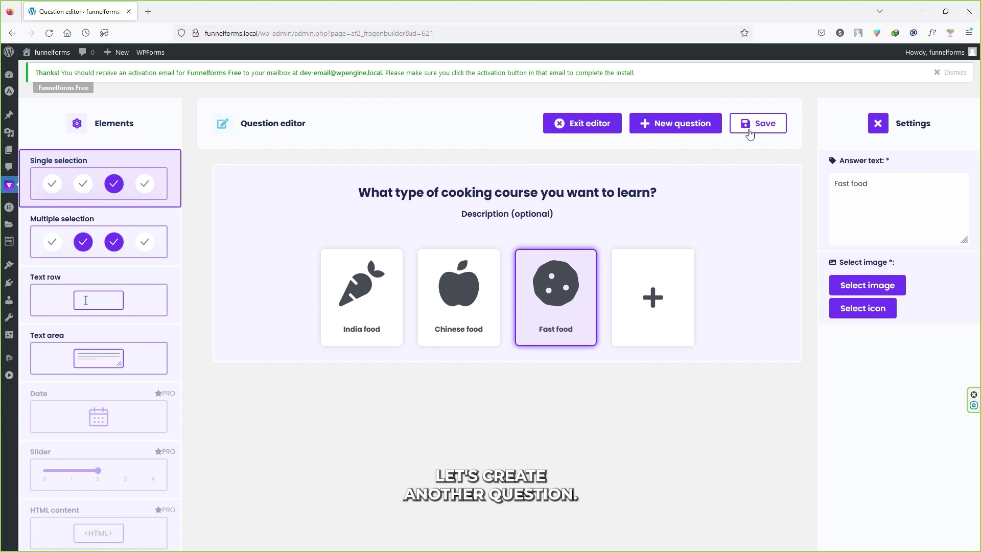
left_click(676, 128)
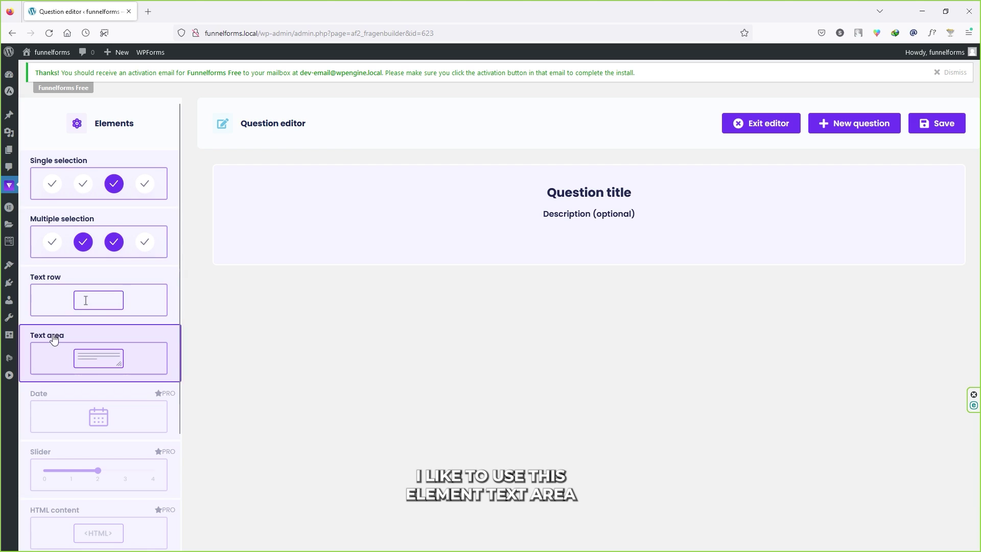
Add a text area and title the question 'Why have you chosen this course?'
left_click_drag(67, 336, 213, 347)
left_click(494, 285)
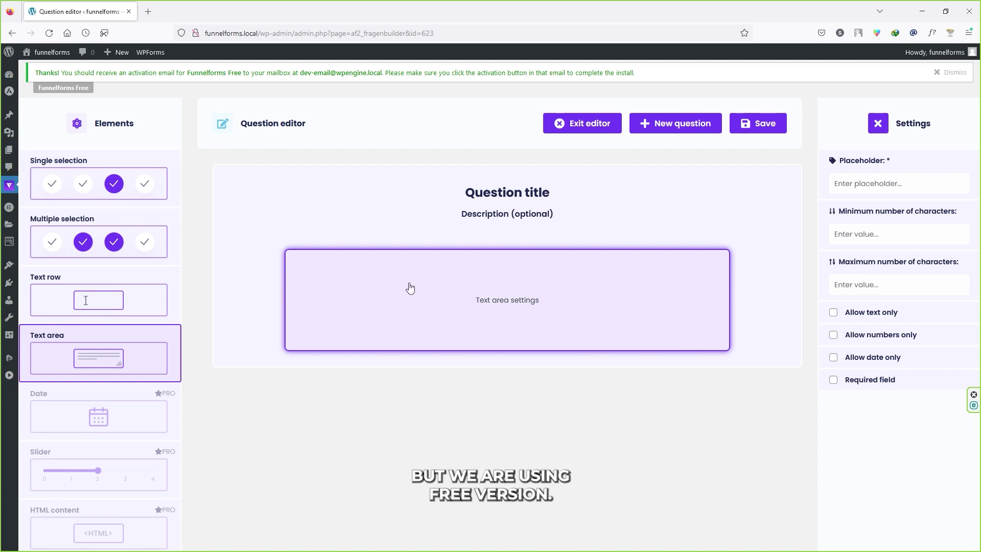
left_click(506, 199)
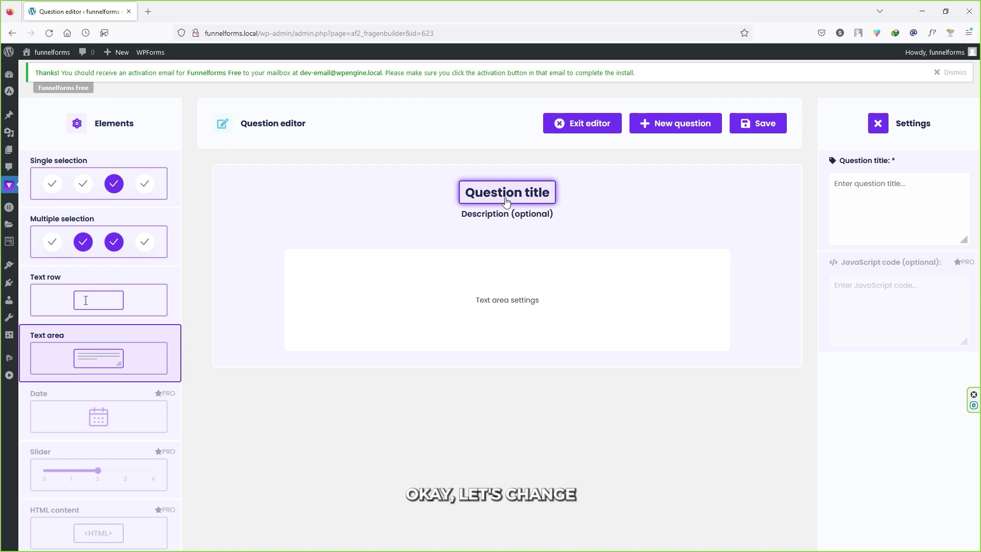
left_click(895, 201)
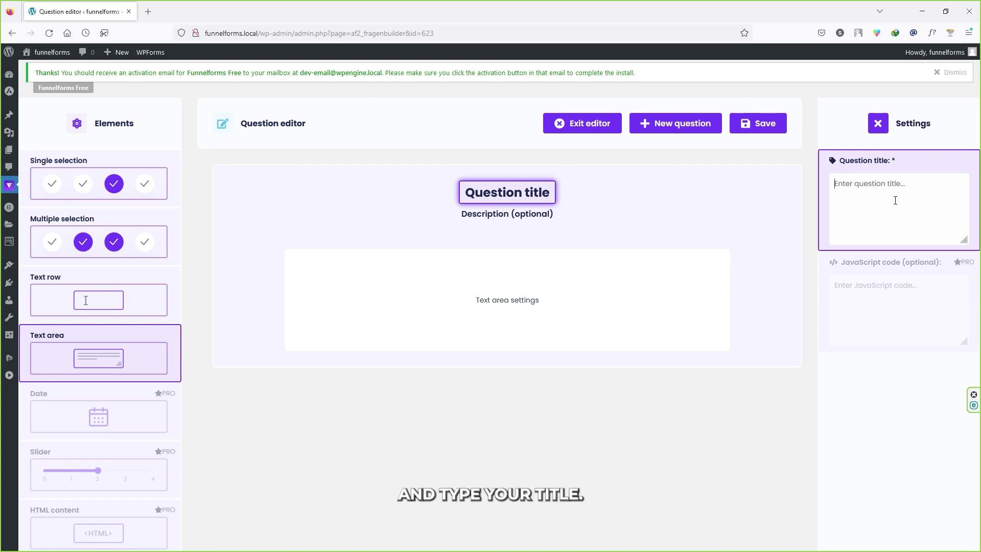
type("Why have you chosen this course?")
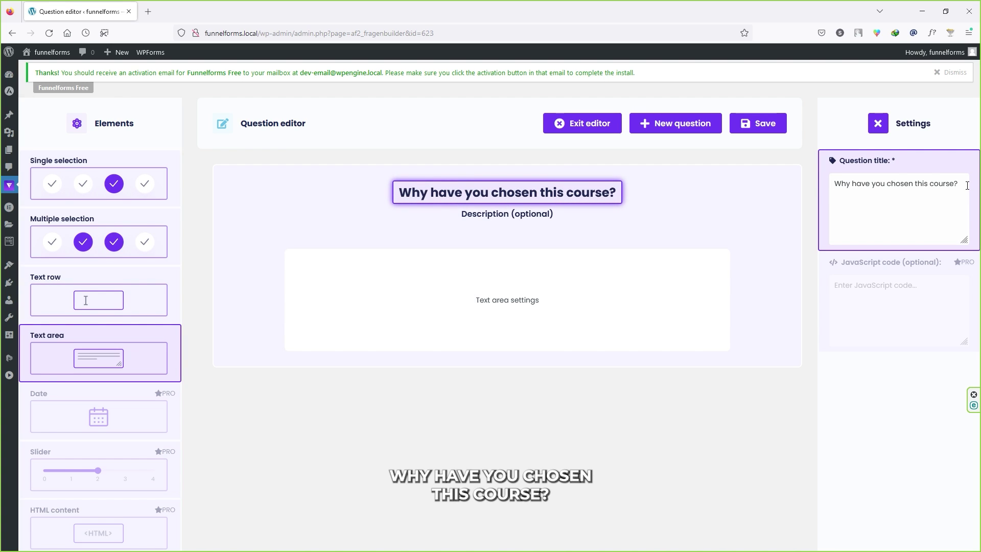
Set the text area placeholder to 'Provide some More details'
left_click(523, 308)
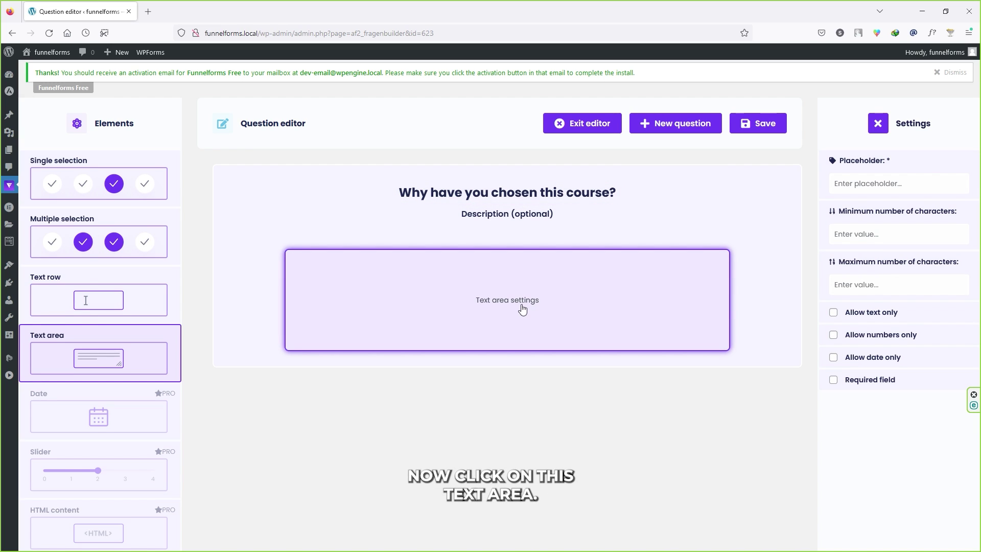
left_click(894, 183)
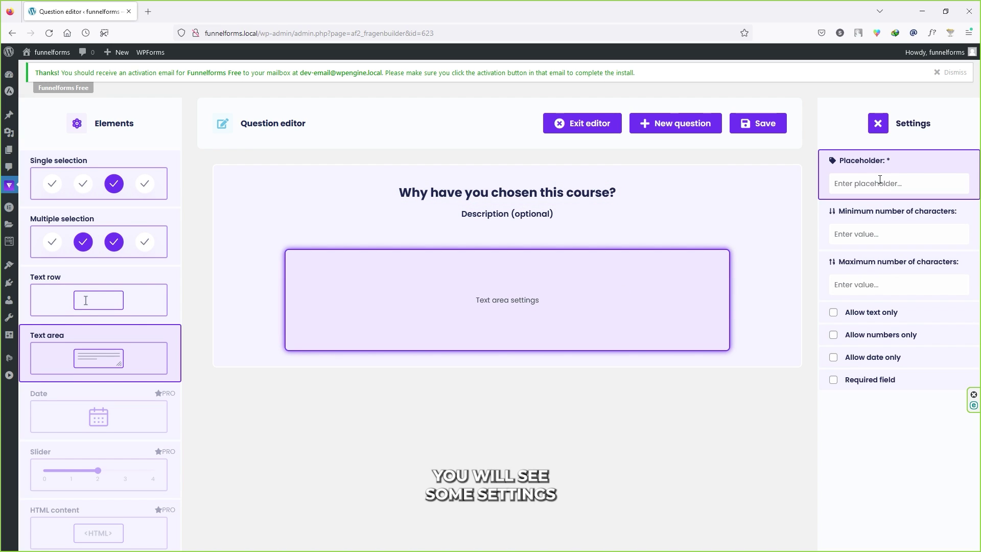
left_click(907, 183)
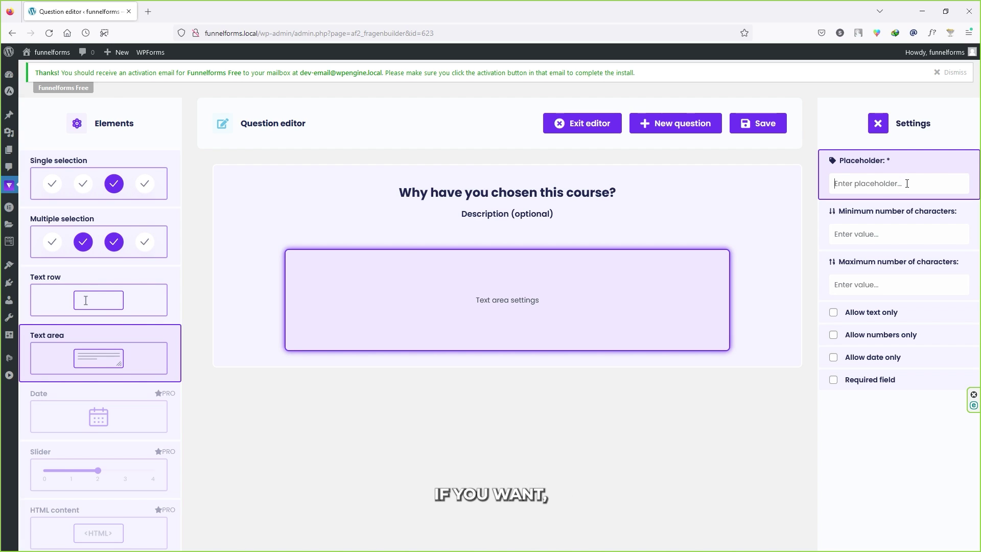
type("dsafsadfdsfdsf")
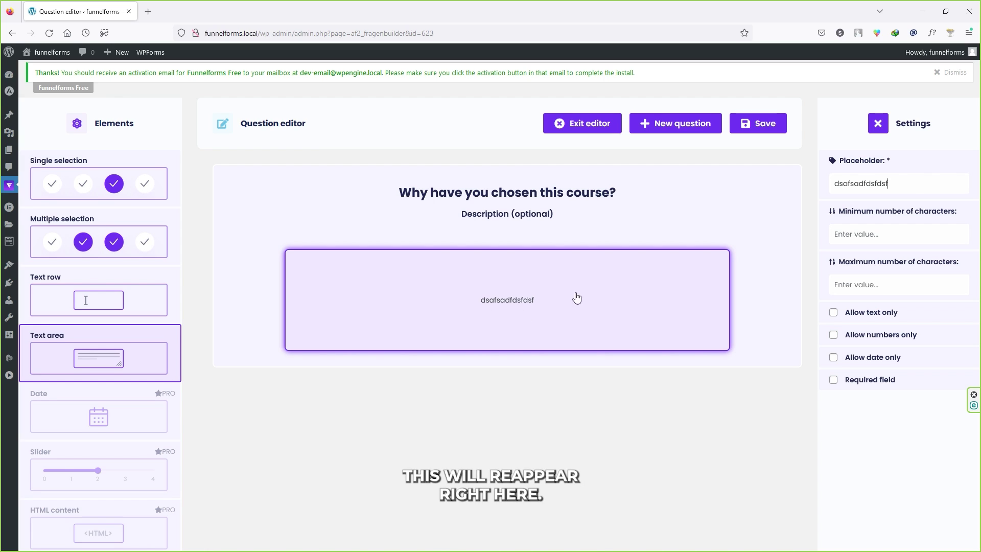
double_click(916, 185)
type("Provide some More details")
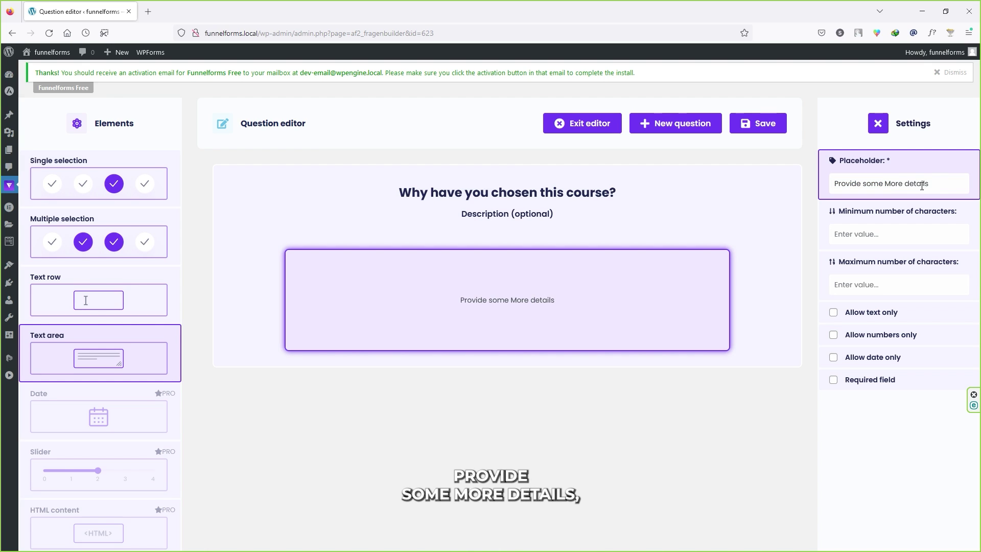
Limit the text area to 200–1200 characters, make it required, and save
left_click(886, 234)
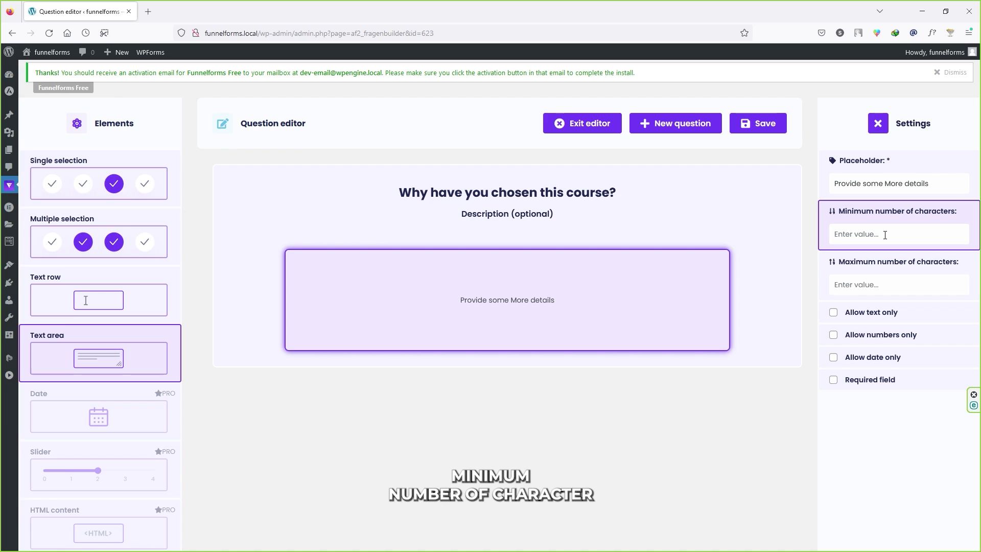
type("200")
left_click(872, 285)
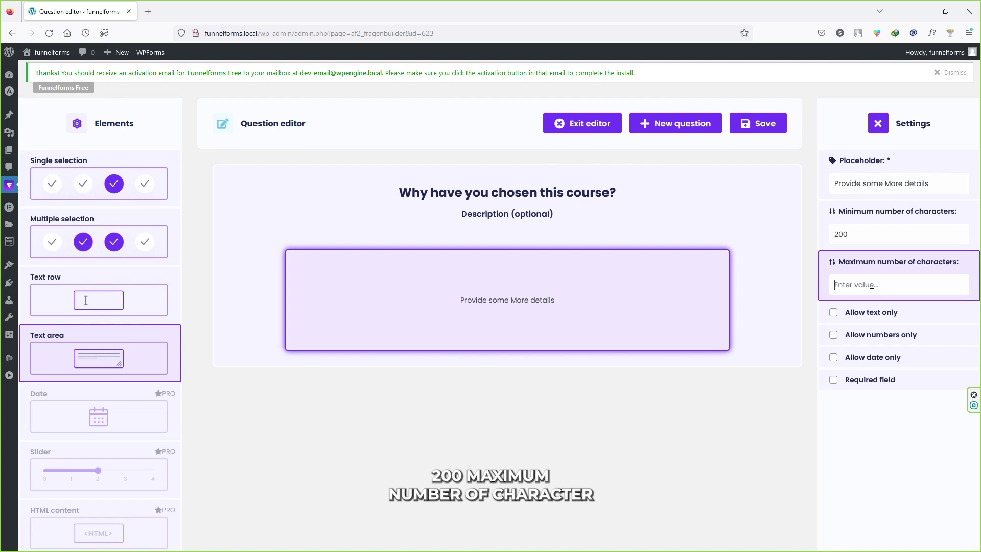
type("1200")
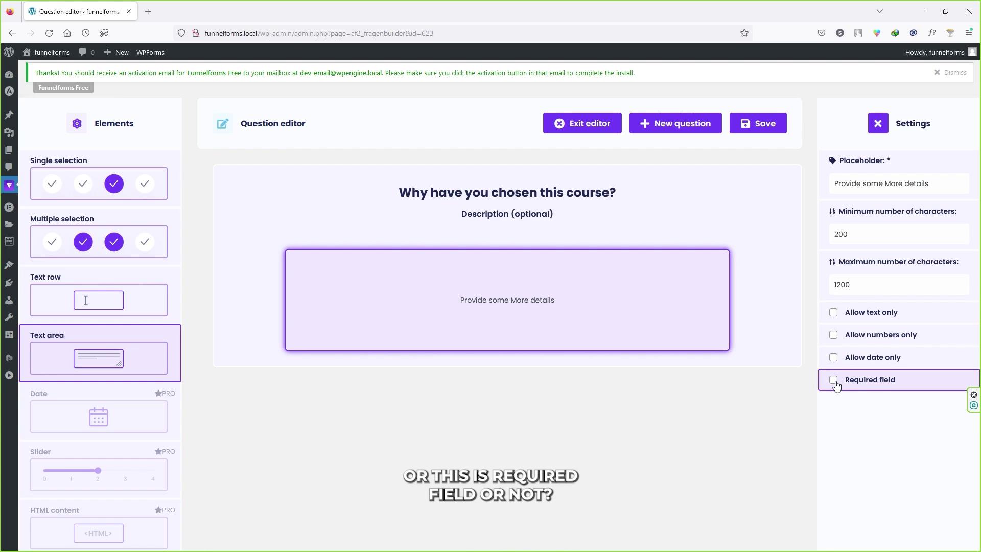
left_click(867, 382)
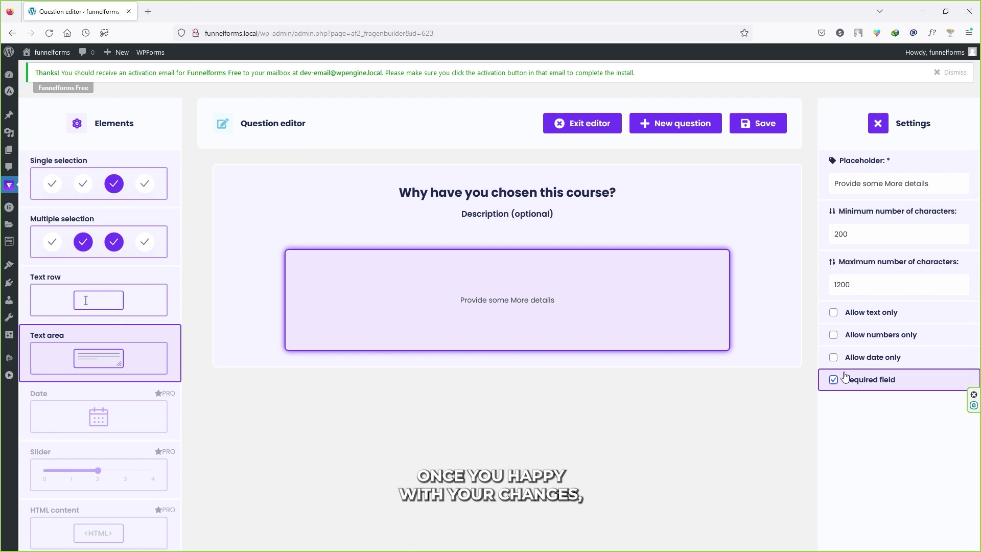
left_click(767, 125)
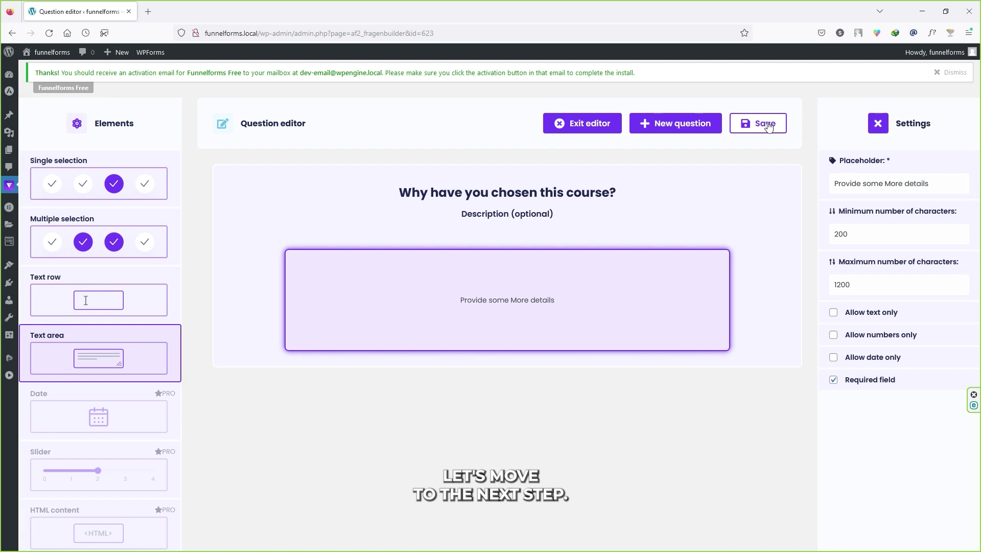
mouse_move(7, 189)
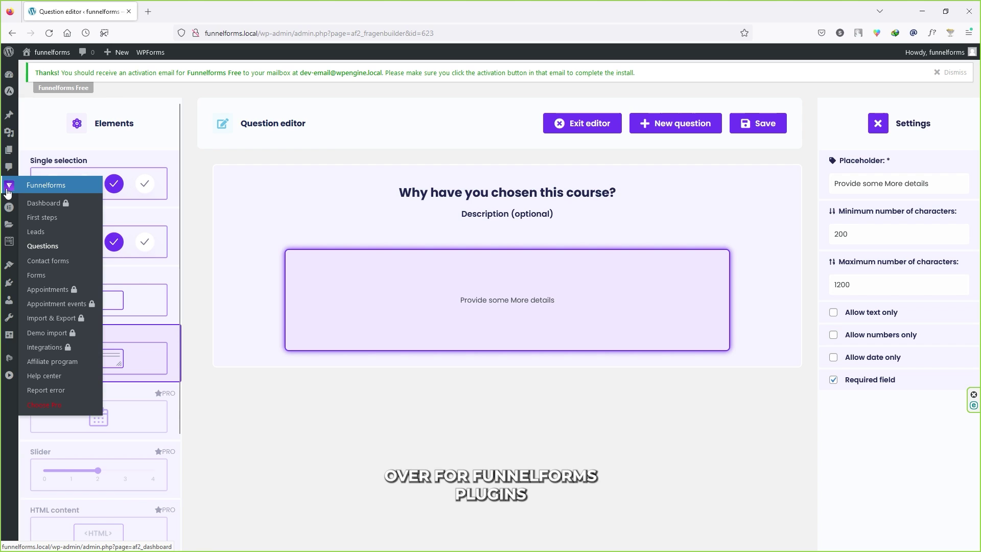
Open Contact forms and scroll through the default form's fields
left_click(51, 261)
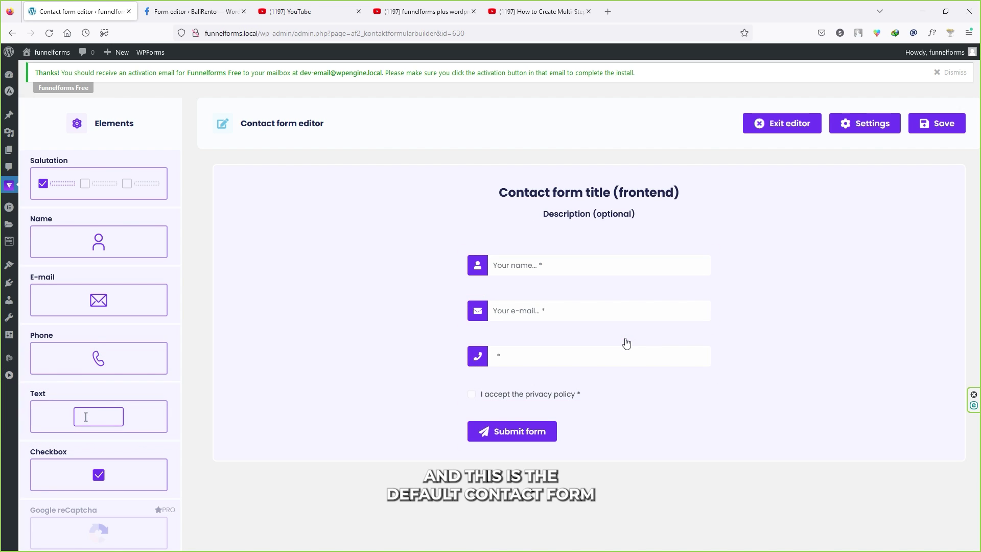
scroll(92, 327, "down", 1)
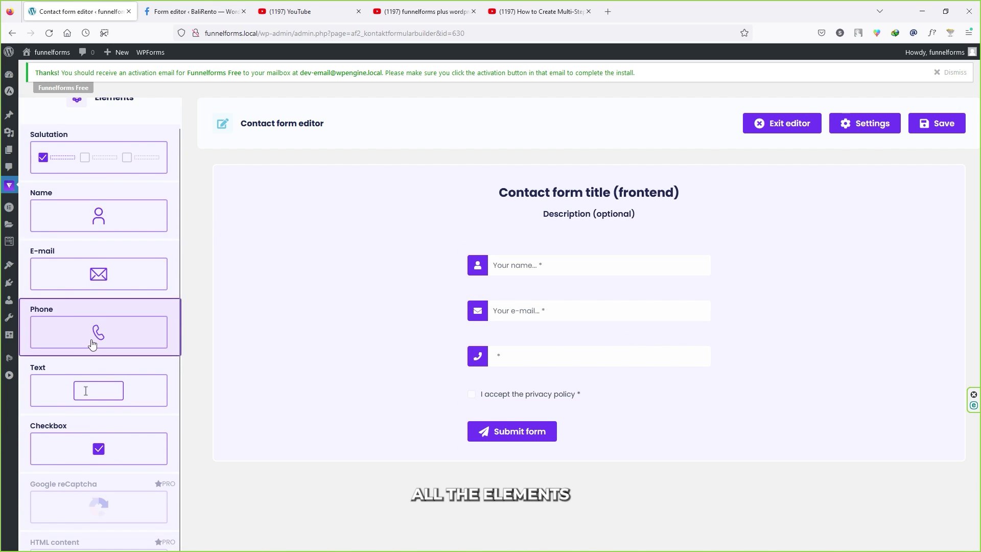
scroll(94, 424, "up", 1)
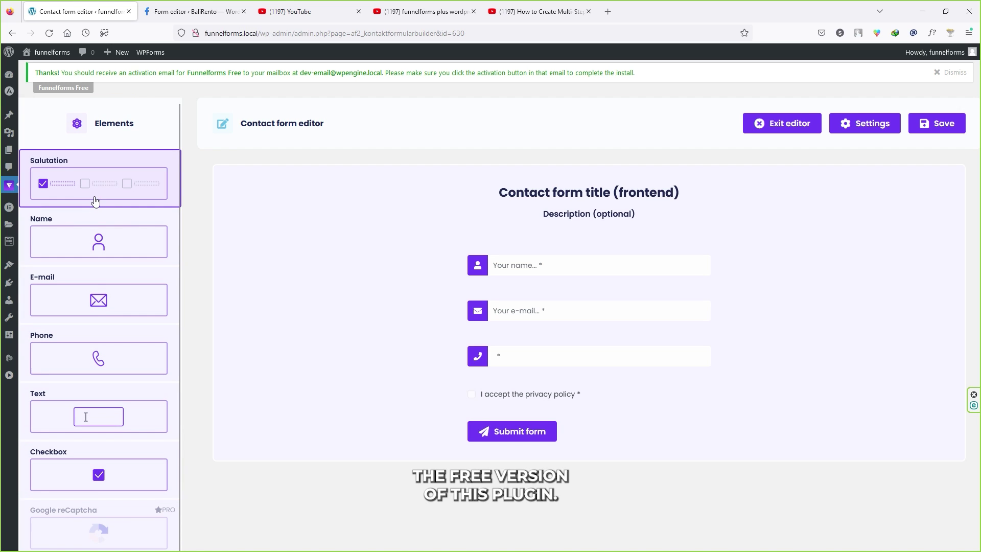
Replace the contact form's frontend title with 'Fill you Contact Info'
left_click(556, 195)
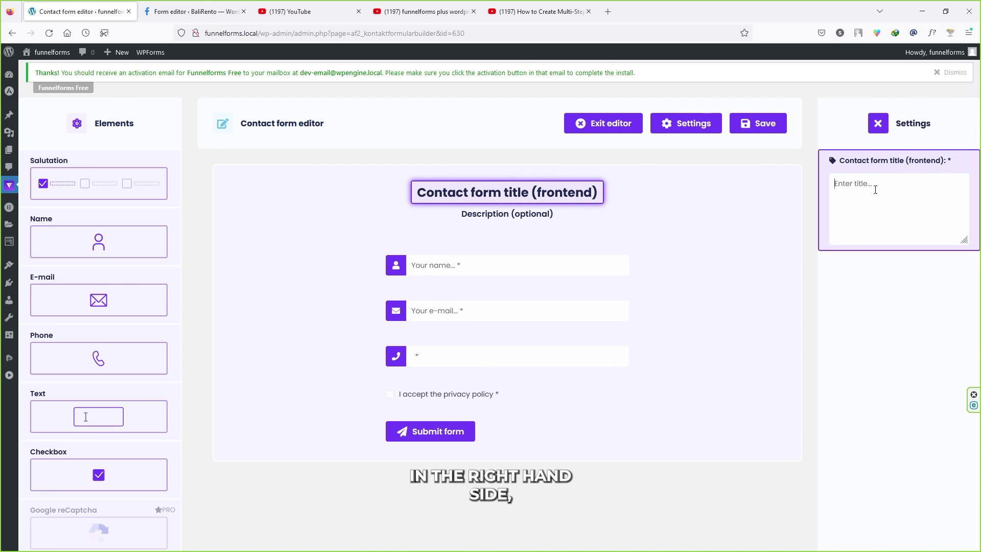
left_click(875, 189)
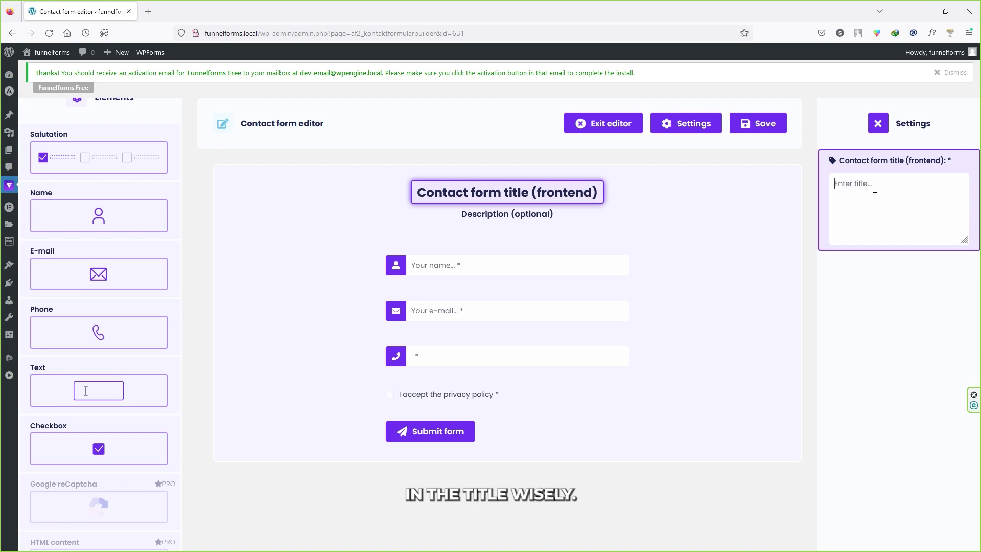
type("Contact form for courses")
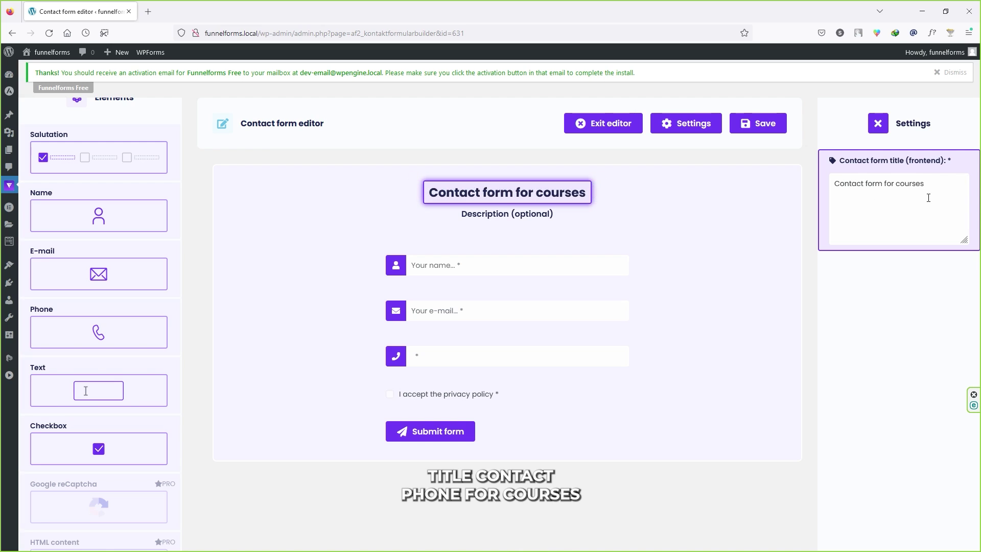
key("ctrl+a")
type("Fill you Contact Info")
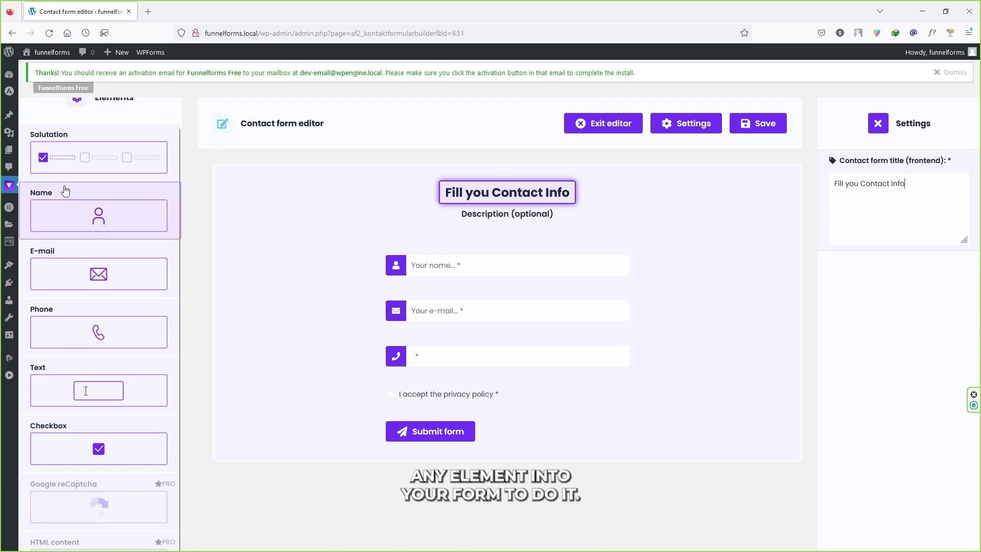
Add a text field with ID 'PincCode' and placeholder 'PinCode'
left_click_drag(37, 369, 414, 318)
left_click(494, 353)
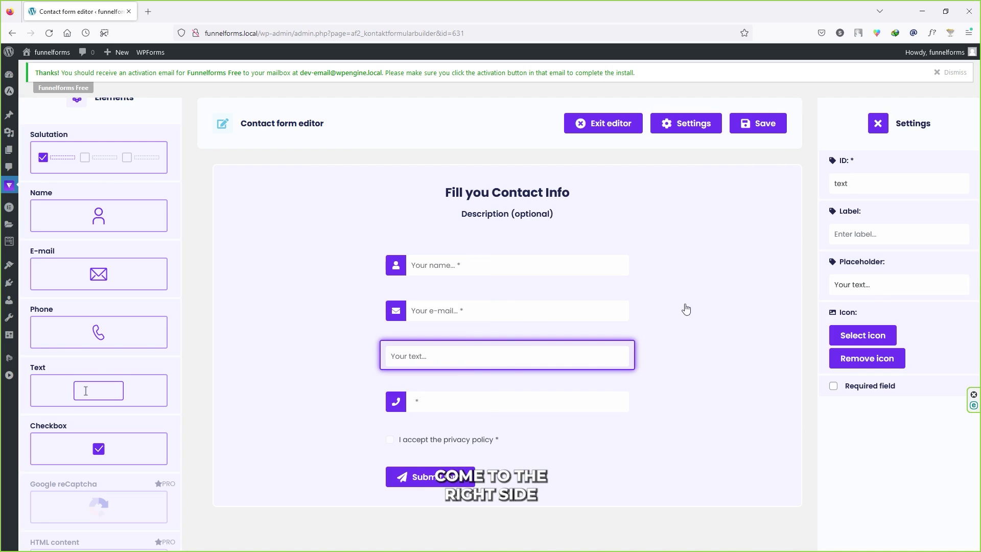
double_click(869, 192)
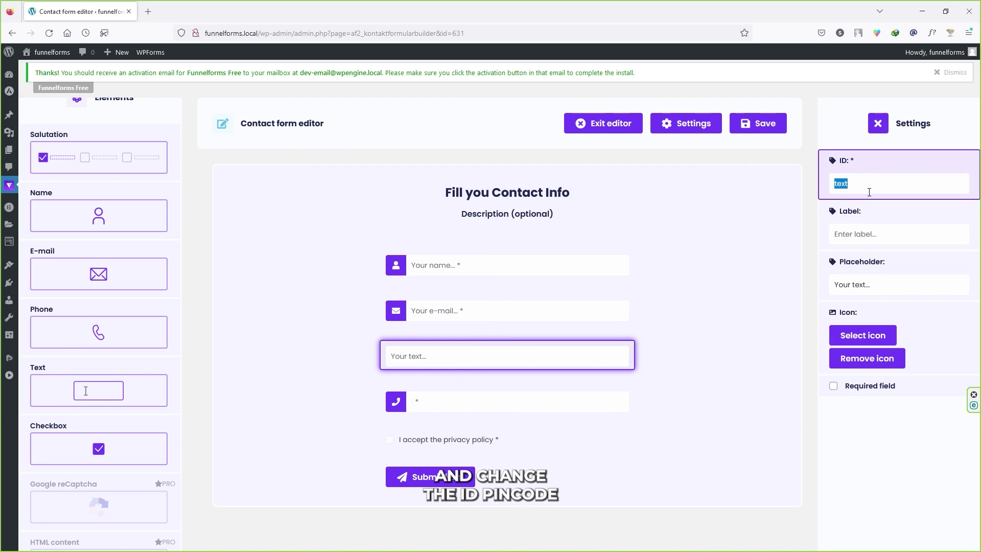
type("Pinc")
type("Code")
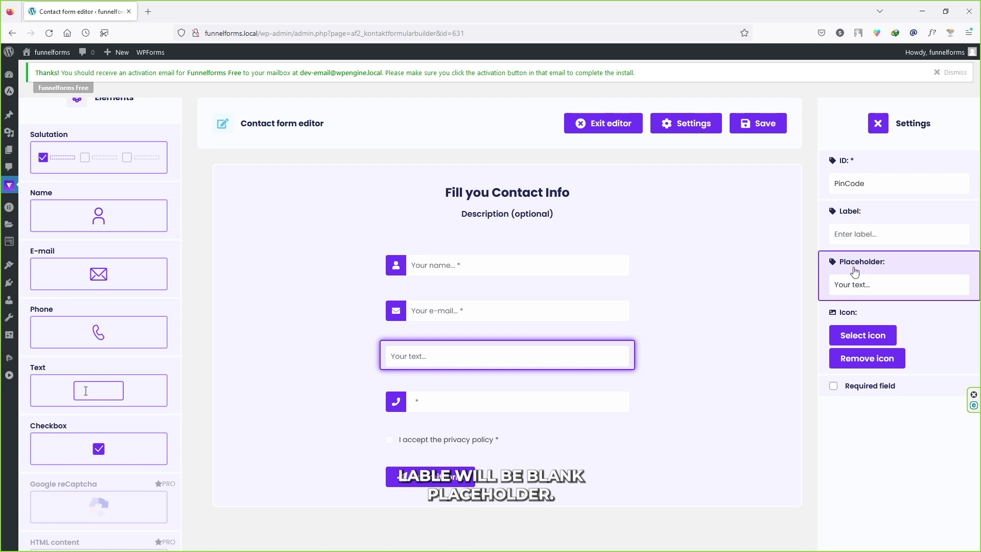
triple_click(878, 285)
type("PinCode")
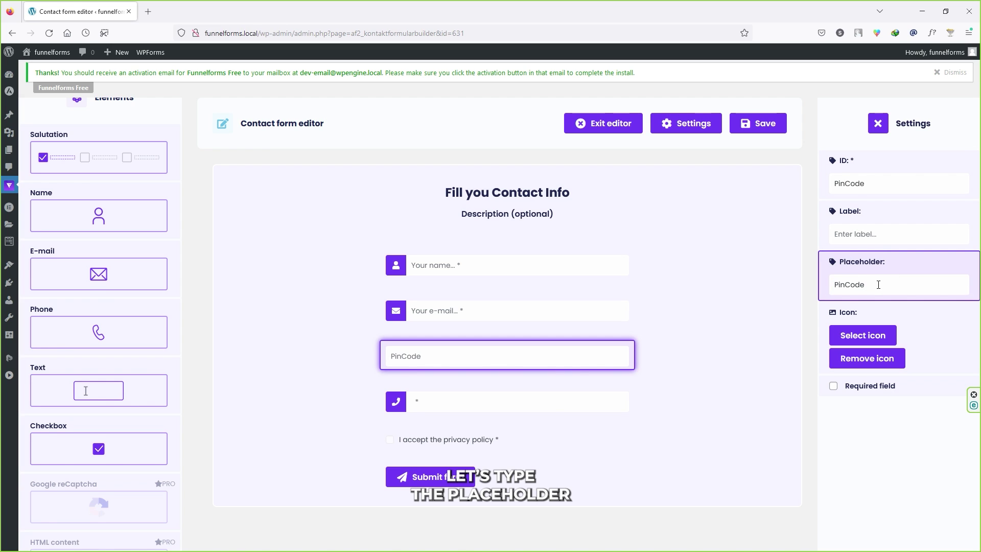
Search 'pin' in the icon picker and apply the pin icon to the PinCode field
left_click(856, 337)
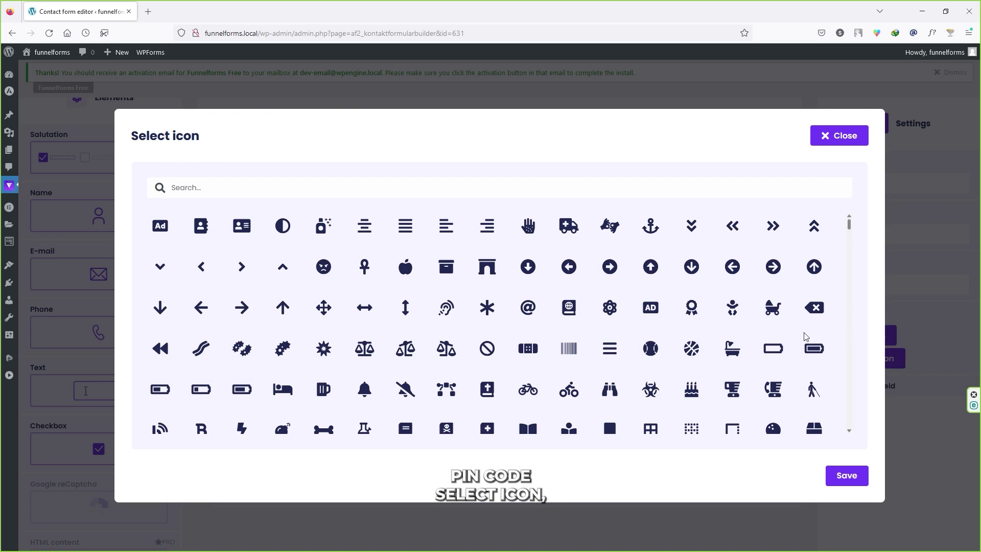
left_click(205, 187)
type("pin")
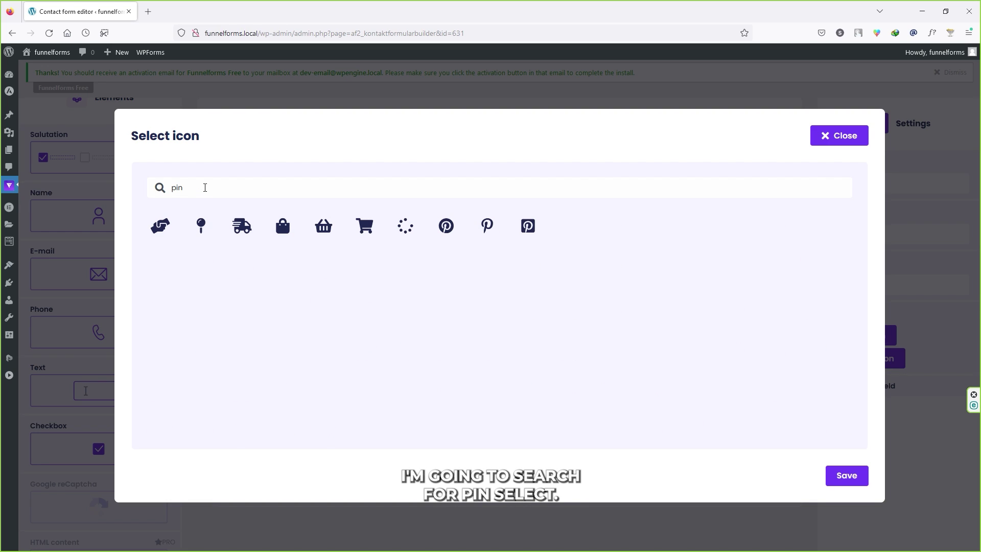
left_click(201, 225)
left_click(850, 478)
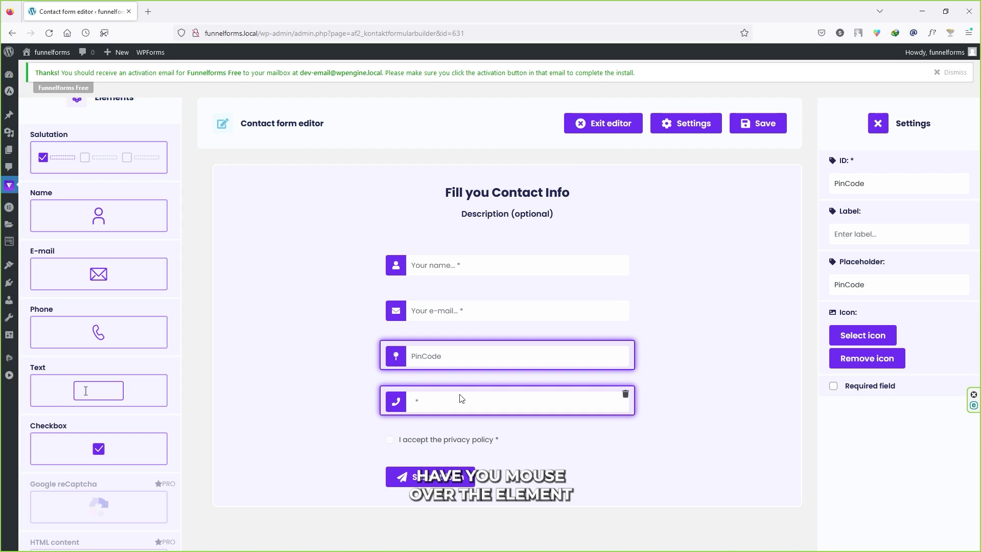
Delete the Phone field, mark PinCode as required, and save the form
left_click(625, 396)
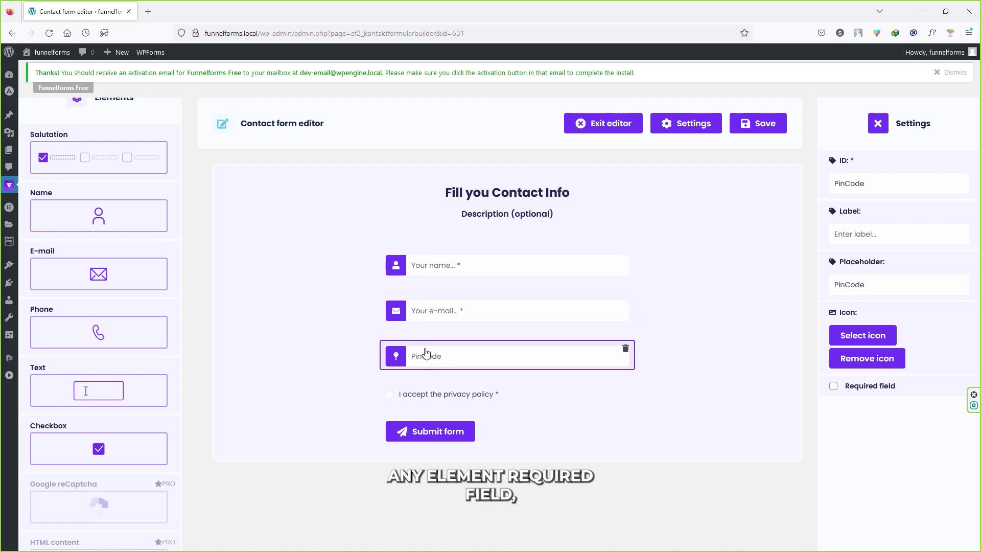
left_click(833, 386)
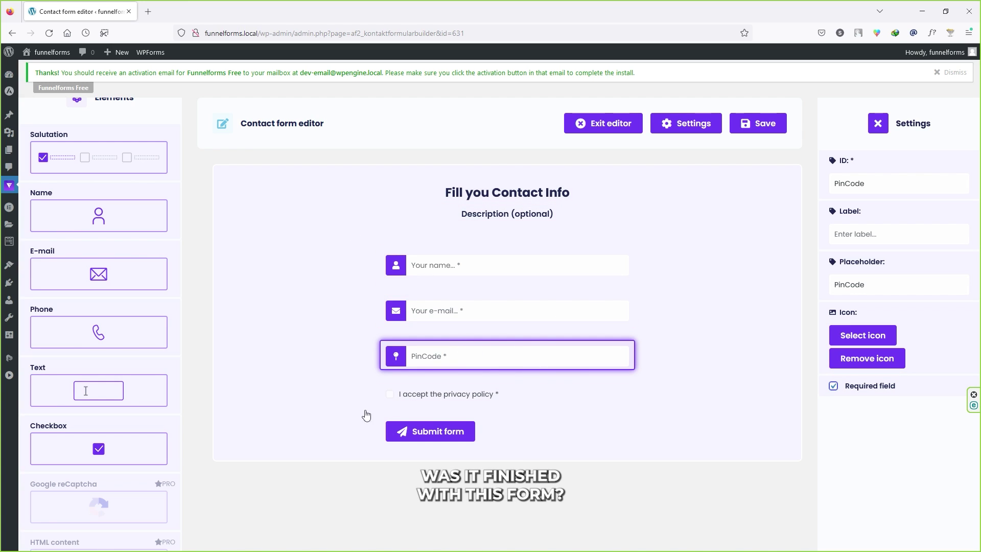
left_click(766, 123)
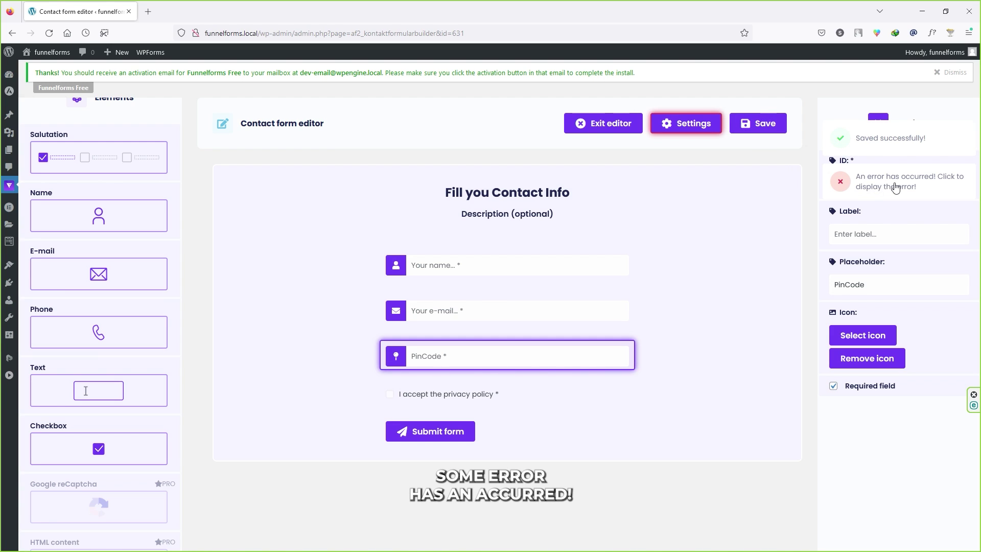
left_click(936, 185)
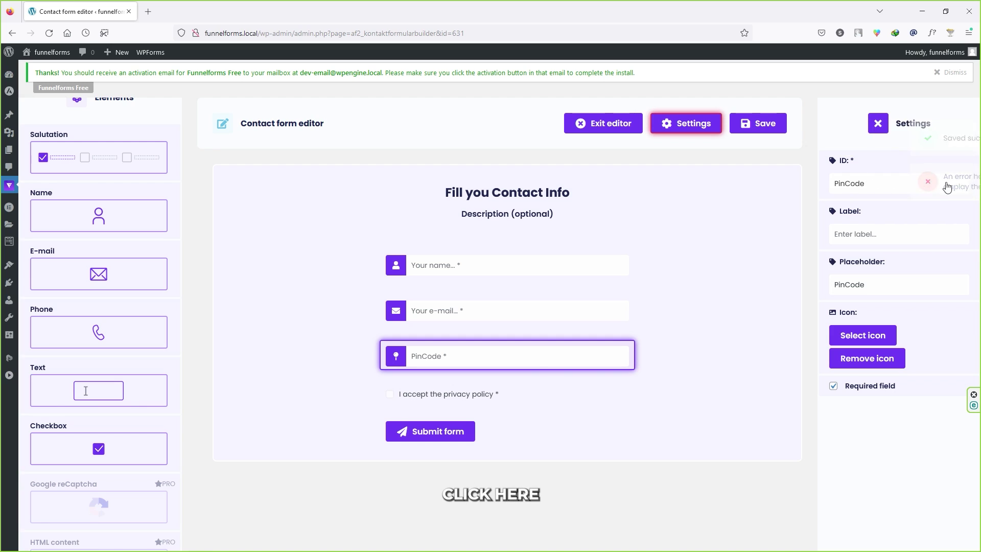
left_click(744, 125)
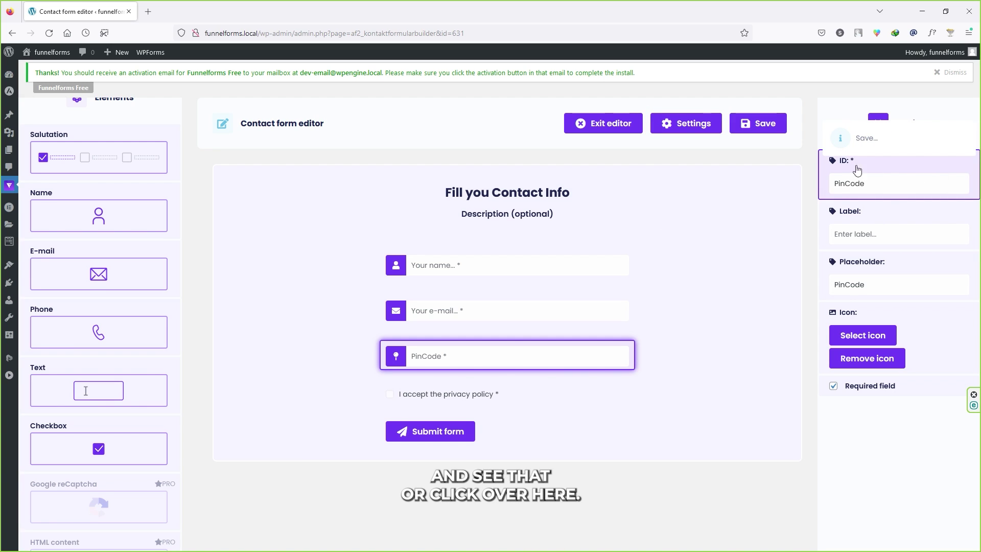
left_click(949, 165)
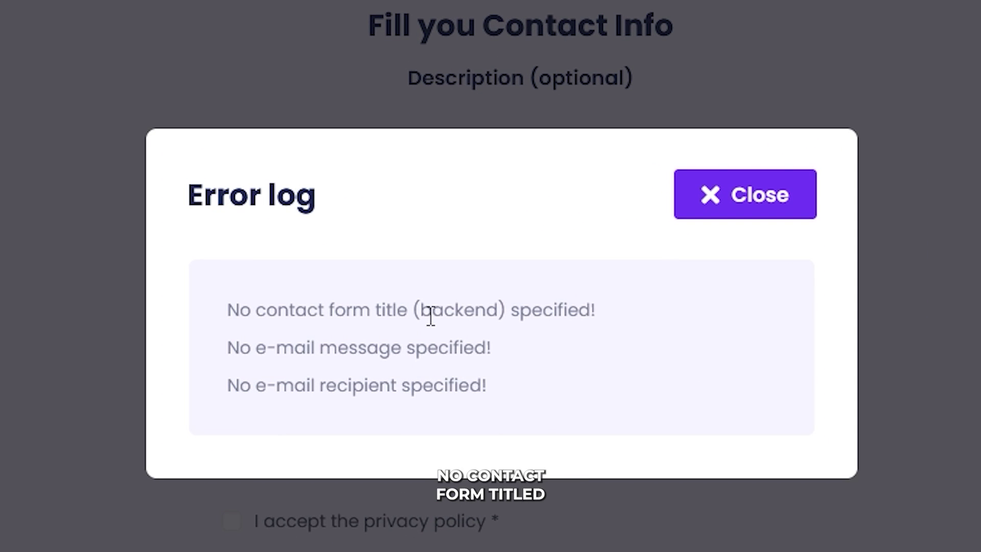
double_click(460, 309)
double_click(517, 311)
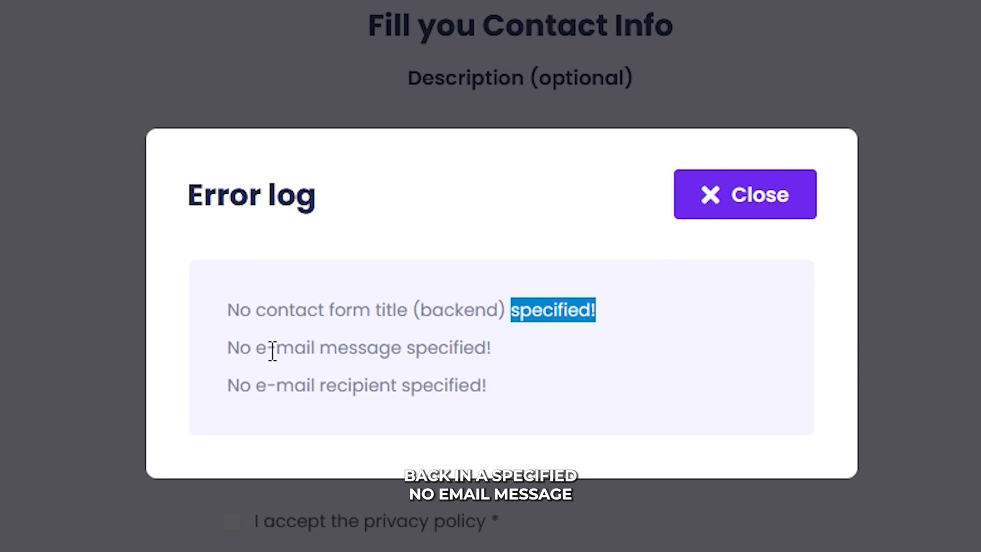
left_click_drag(429, 349, 494, 352)
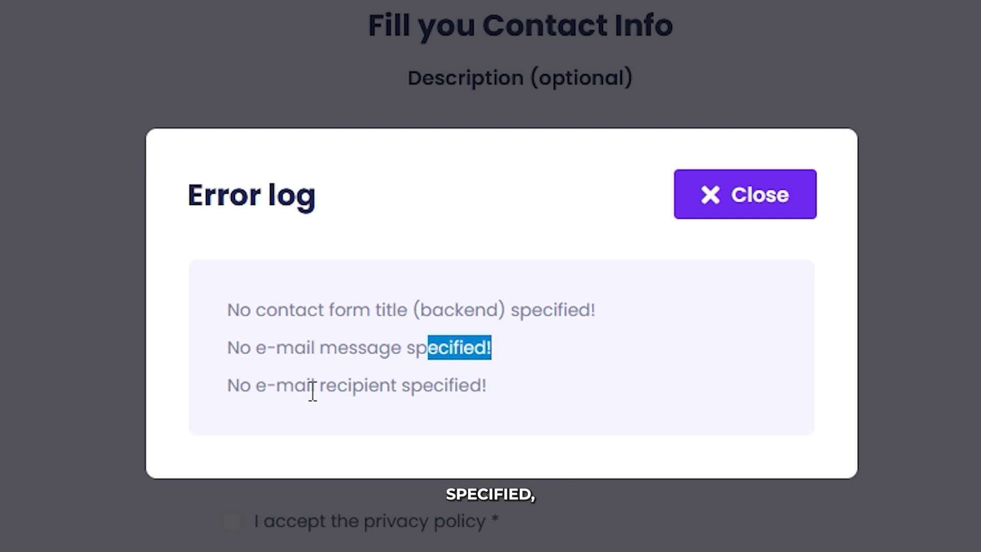
left_click_drag(364, 388, 467, 396)
left_click(480, 394)
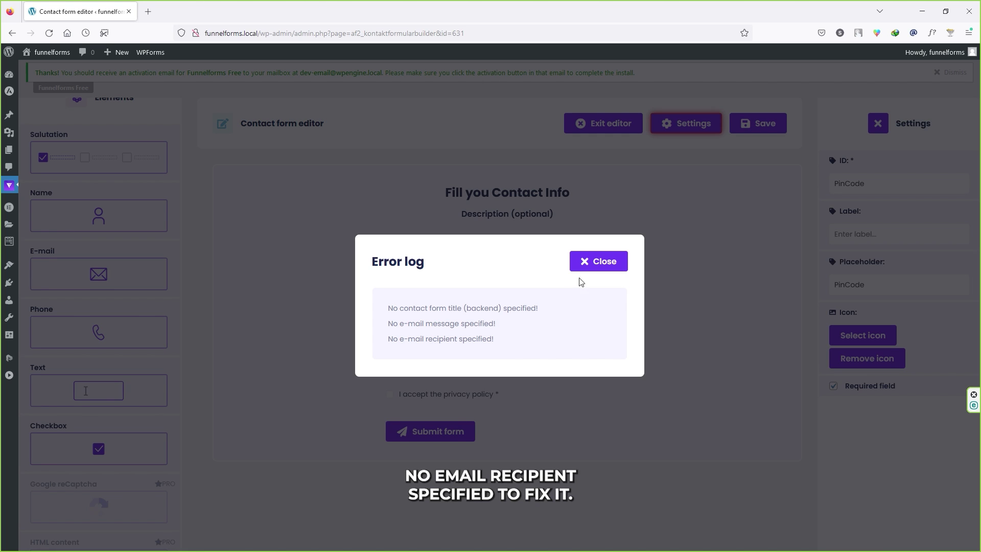
left_click(597, 262)
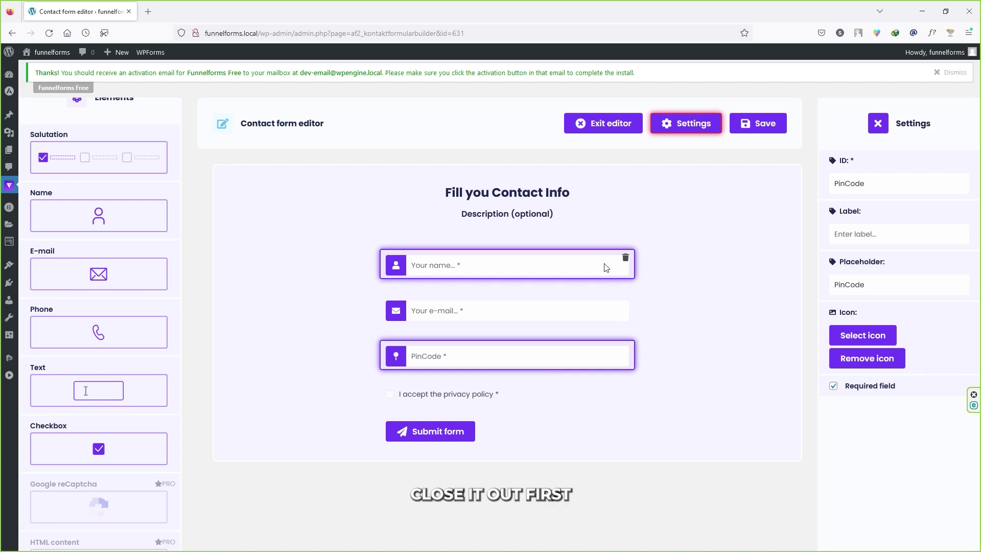
Enter the recipient e-mail address in form settings, save, and open the error log
left_click(688, 127)
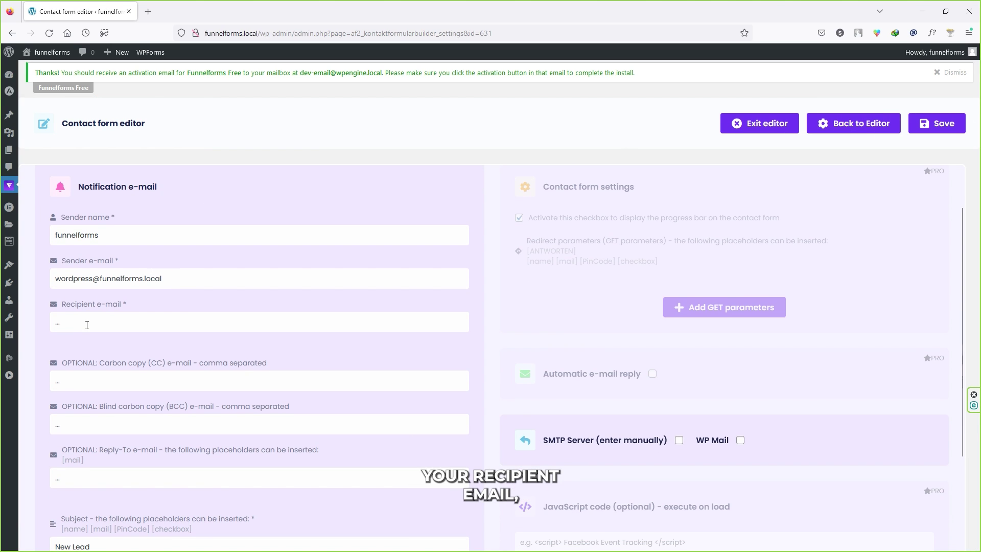
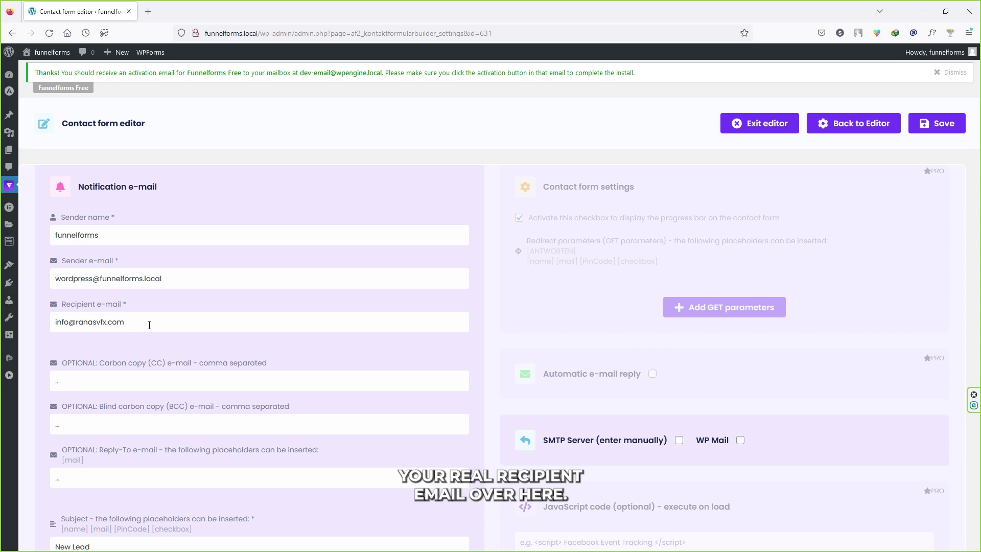
left_click(942, 130)
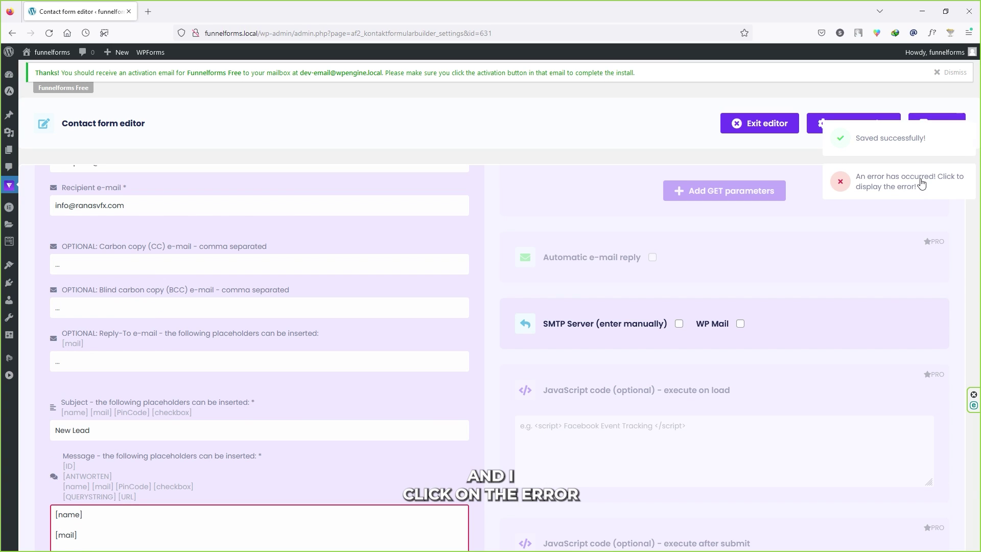
left_click(922, 183)
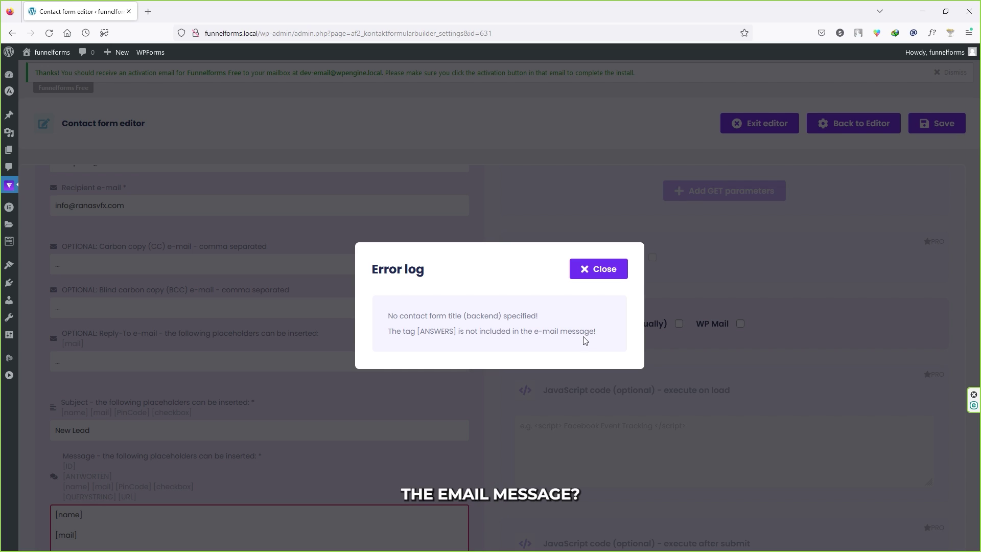
Copy [ANSWERS] from the error log and paste it on a new line below [ANTWORTEN] in the message
left_click_drag(460, 332, 421, 330)
right_click(418, 331)
left_click(440, 341)
left_click(604, 275)
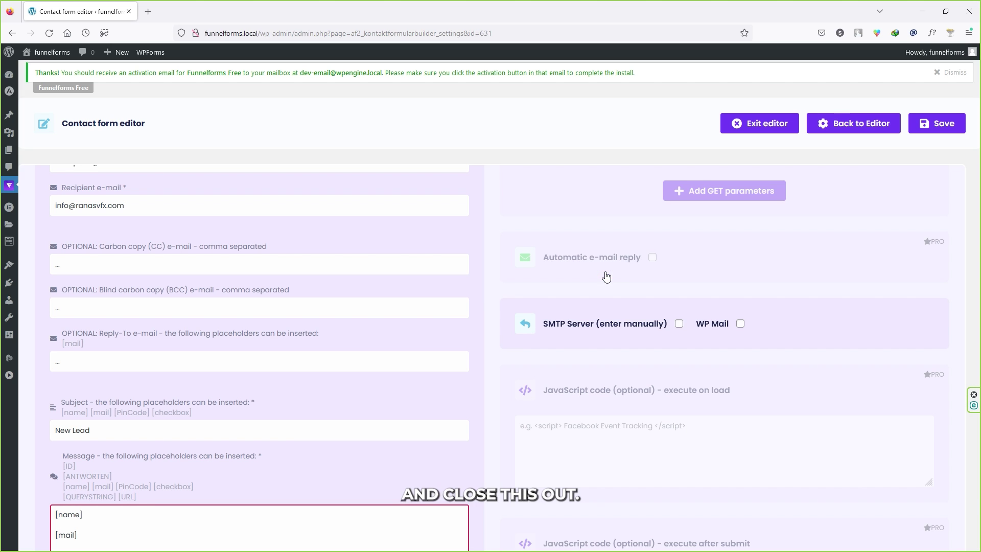
scroll(313, 372, "down", 3)
scroll(146, 428, "down", 2)
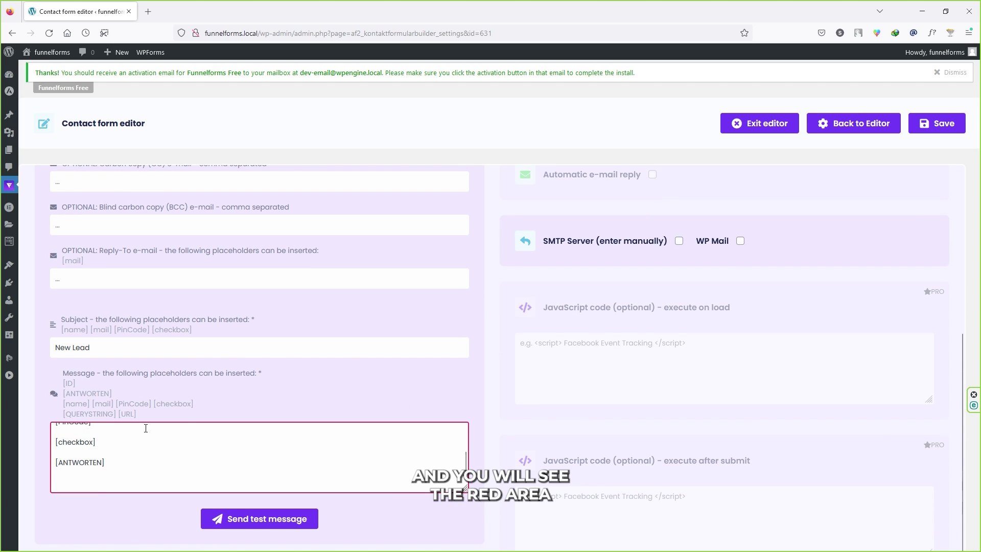
left_click(124, 460)
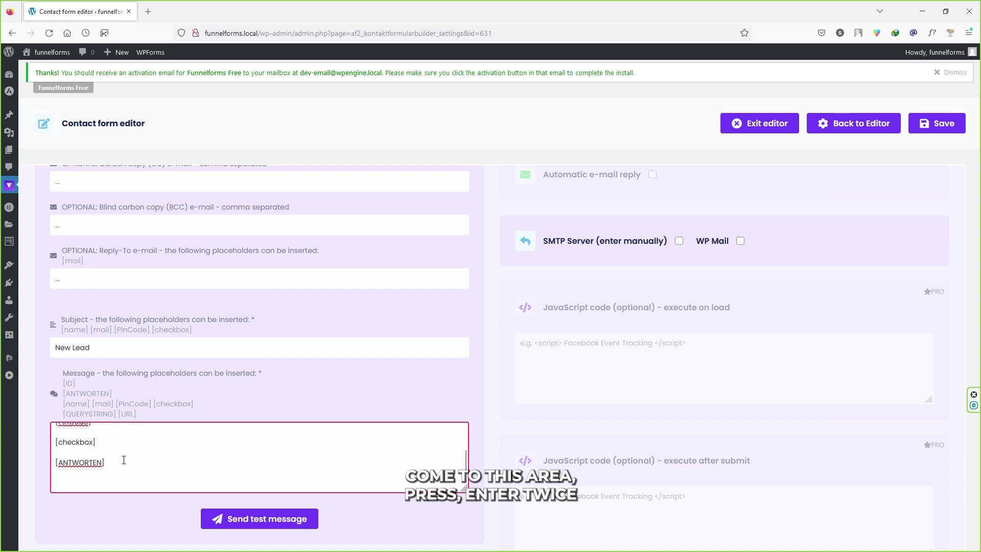
key("Return")
key("Return")
key("ctrl+v")
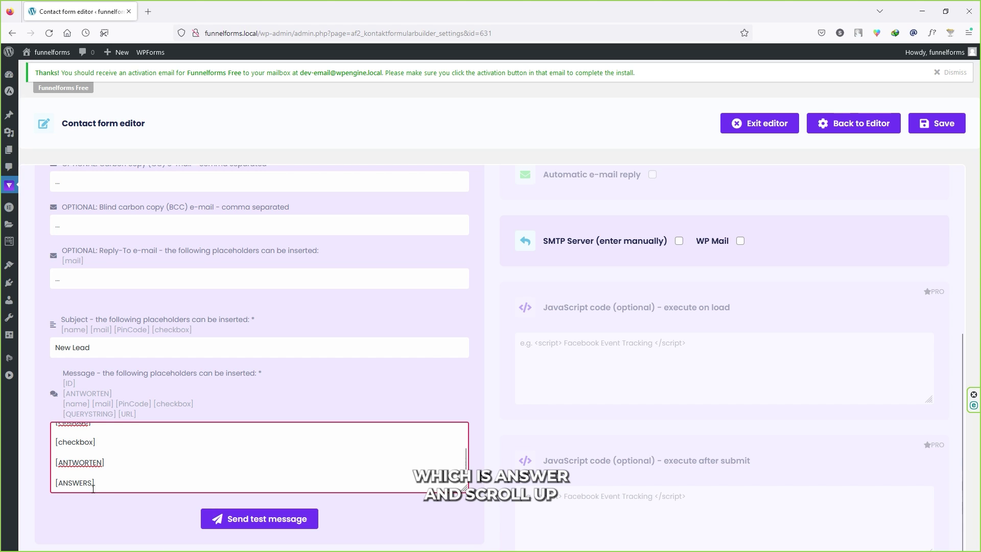
scroll(427, 358, "up", 10)
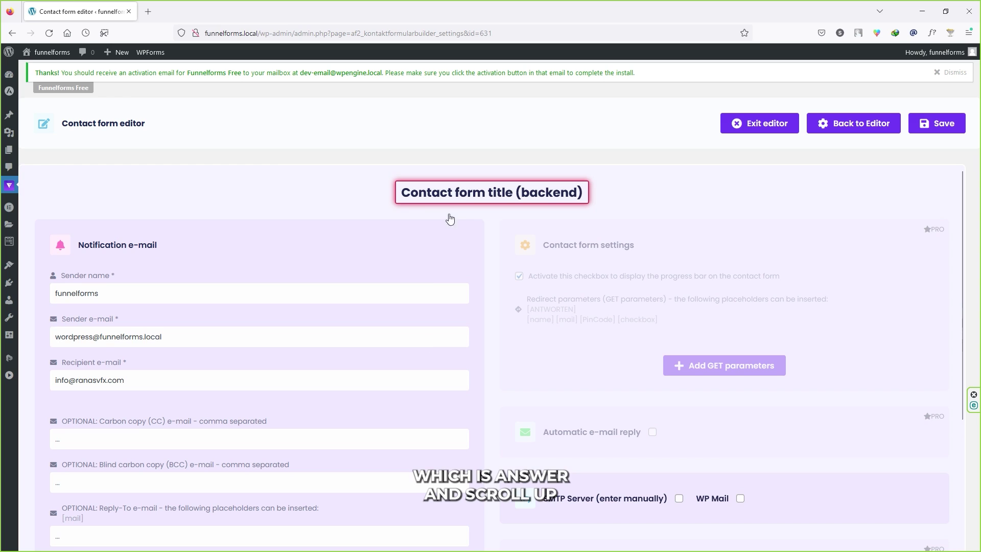
Enter 'Contact form for backend' in the Contact form title (backend) setting and save
left_click(478, 187)
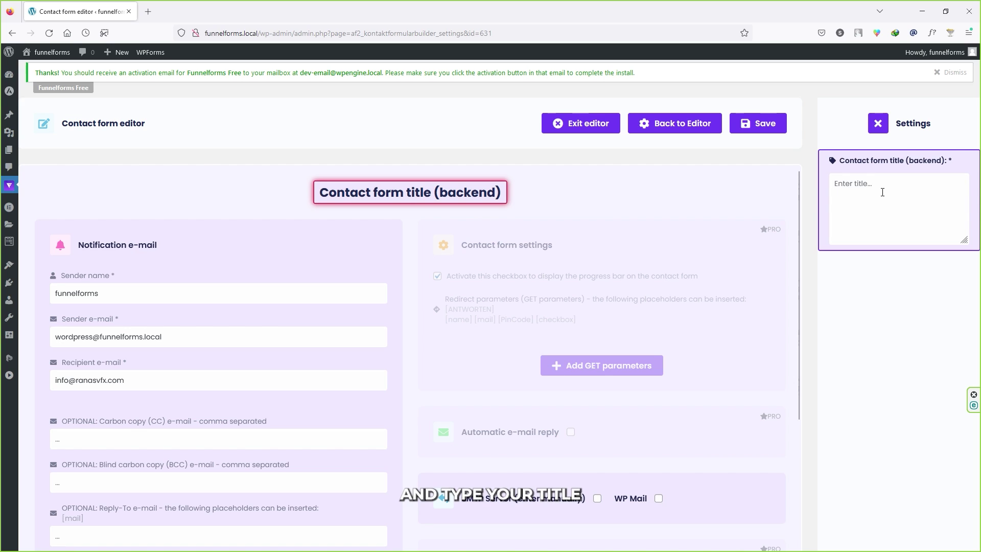
type("C")
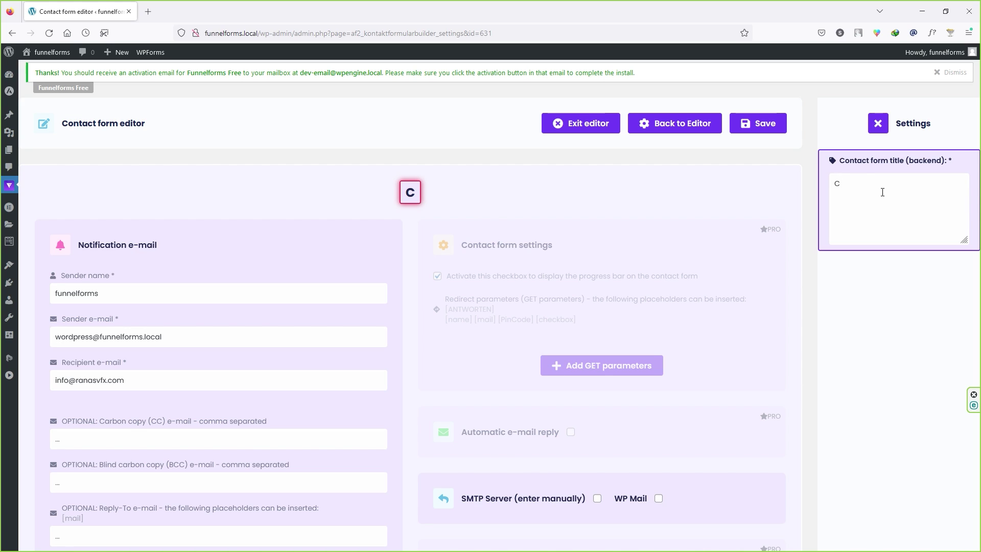
type("ontact form for backend")
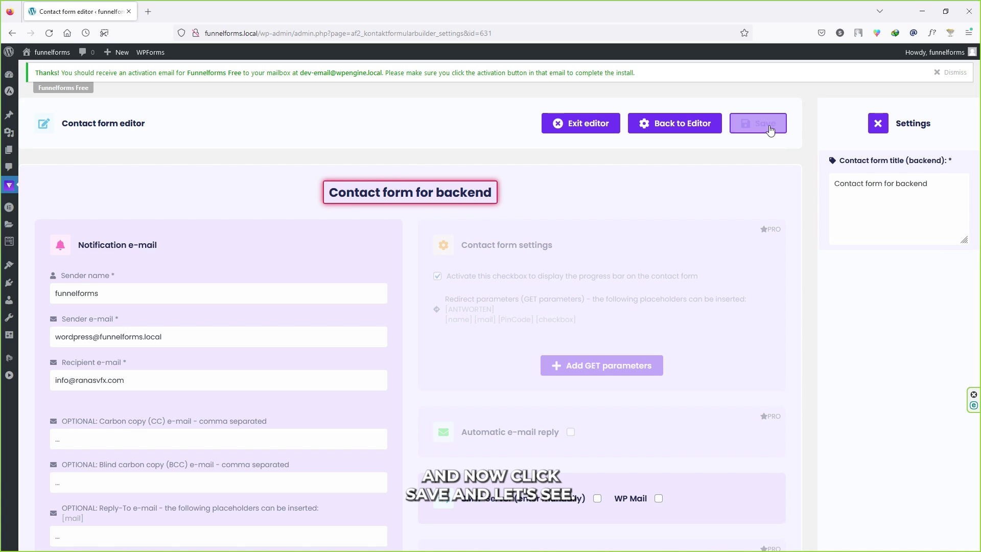
left_click(769, 125)
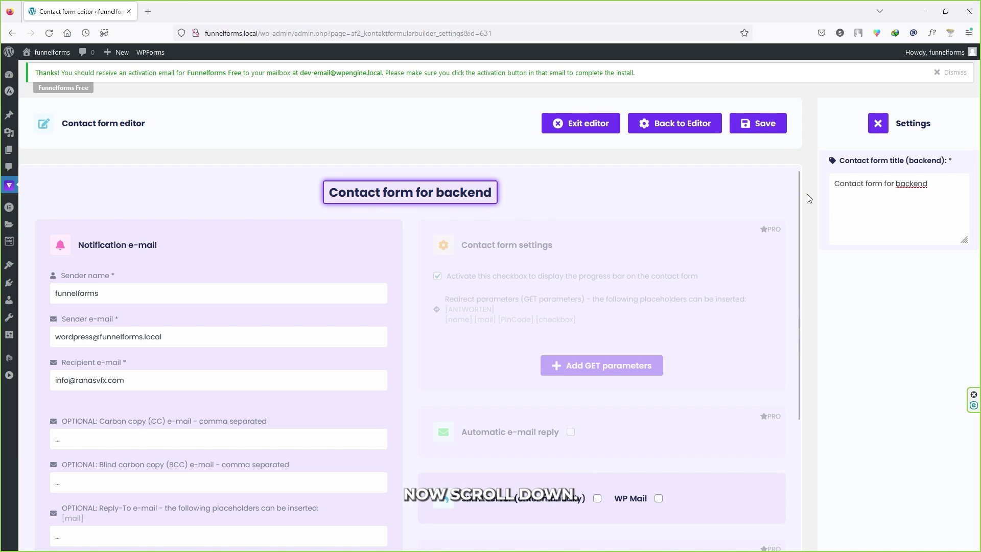
scroll(570, 252, "down", 3)
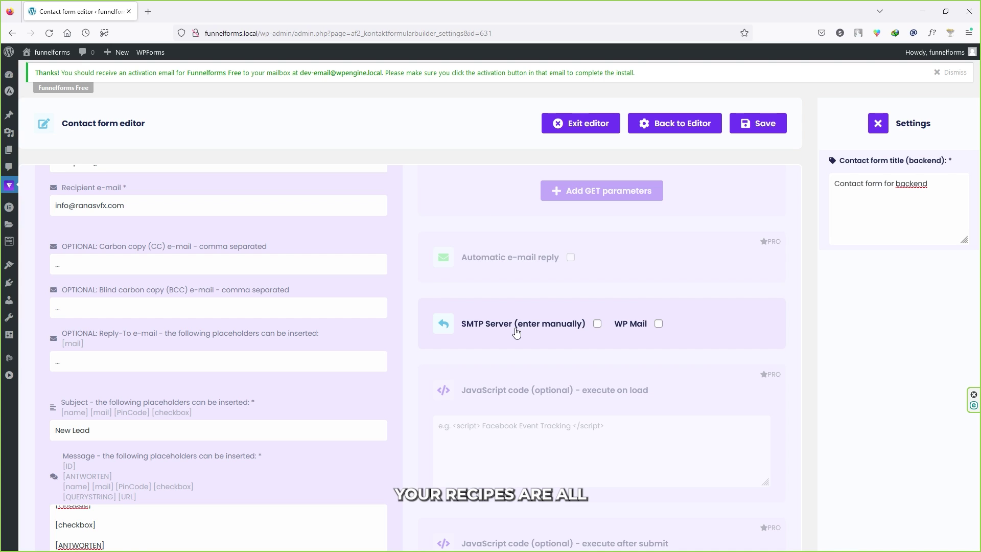
scroll(466, 339, "up", 3)
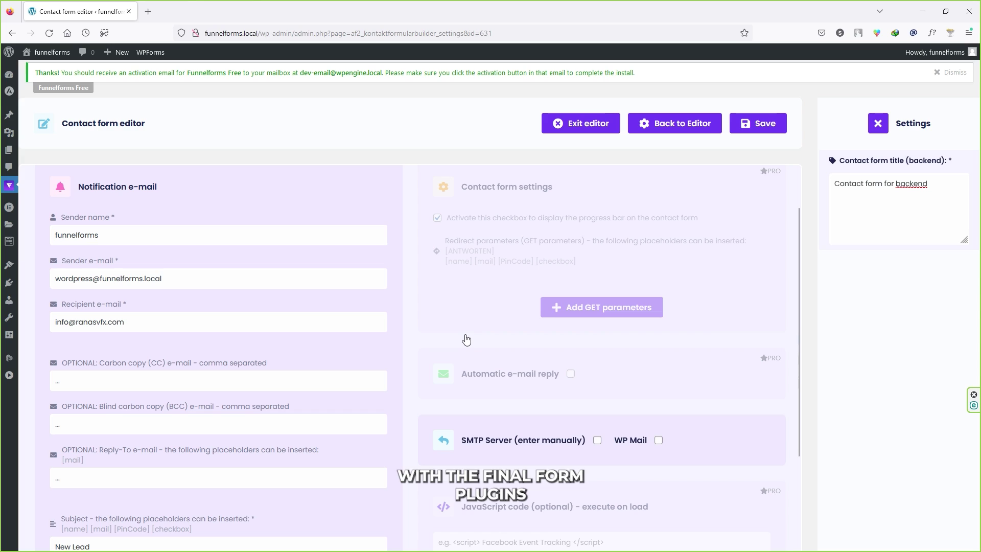
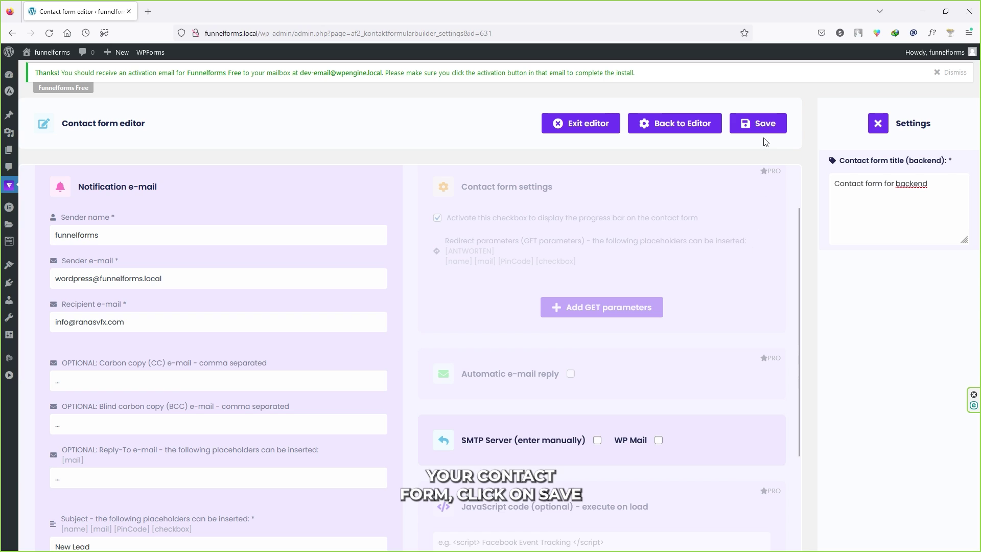
Save and exit the contact form, then create a new form from the Forms list
left_click(760, 125)
left_click(576, 125)
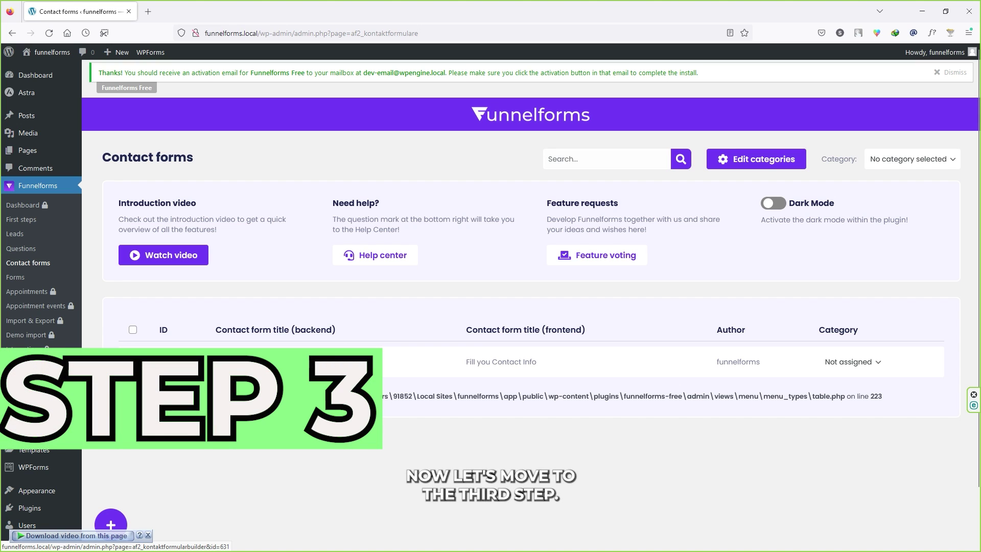
left_click(15, 277)
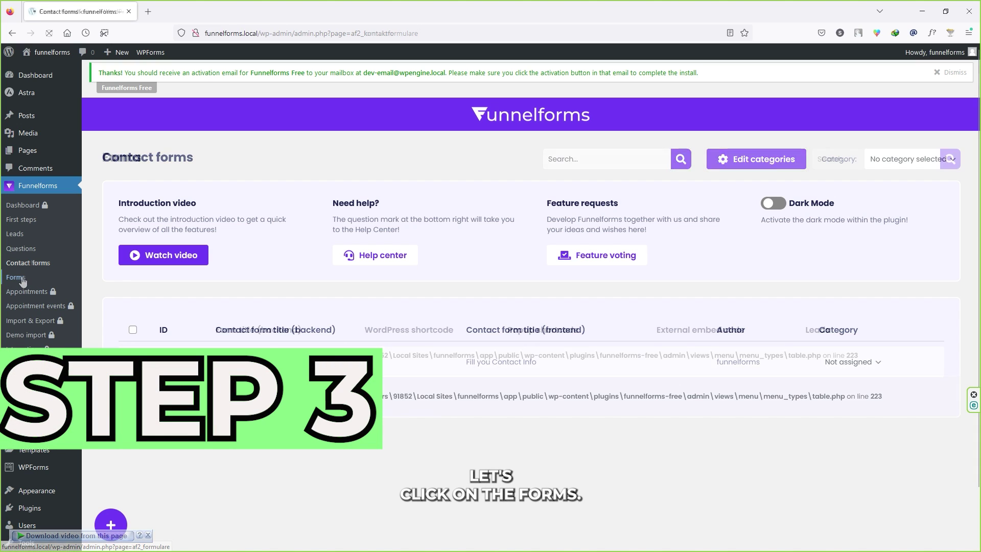
left_click(111, 525)
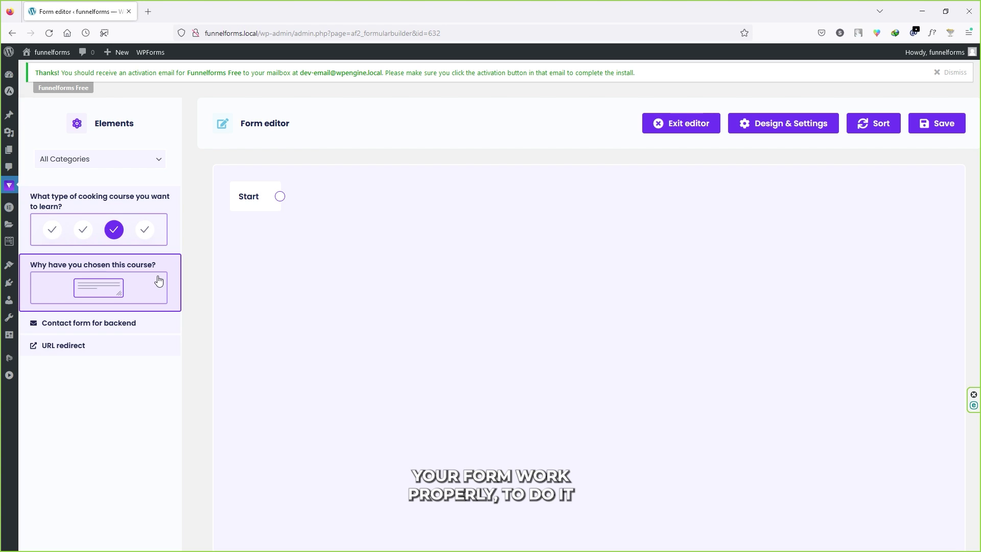
Drop the cooking-course question, course-reason question, backend contact form and URL redirect onto the canvas
left_click_drag(97, 202, 346, 205)
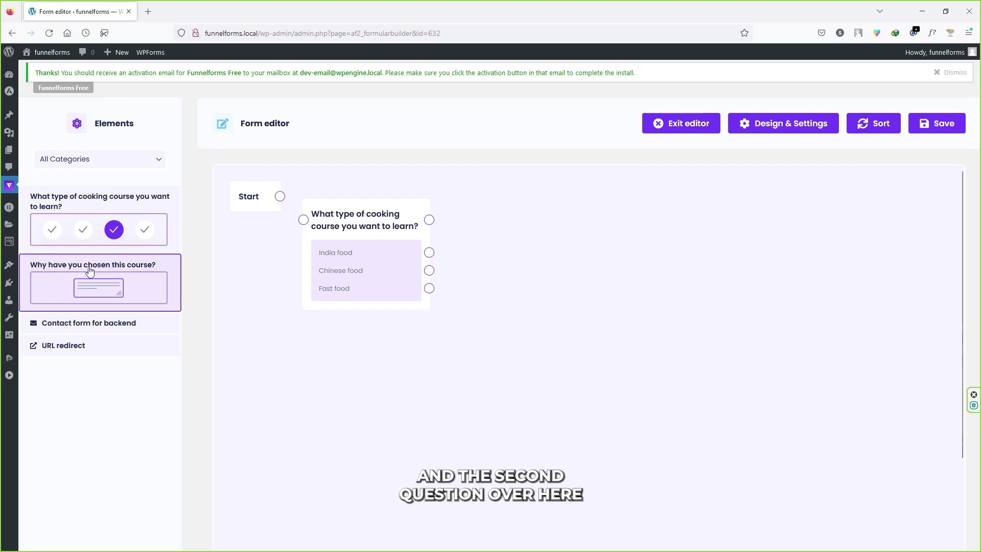
left_click_drag(67, 269, 499, 223)
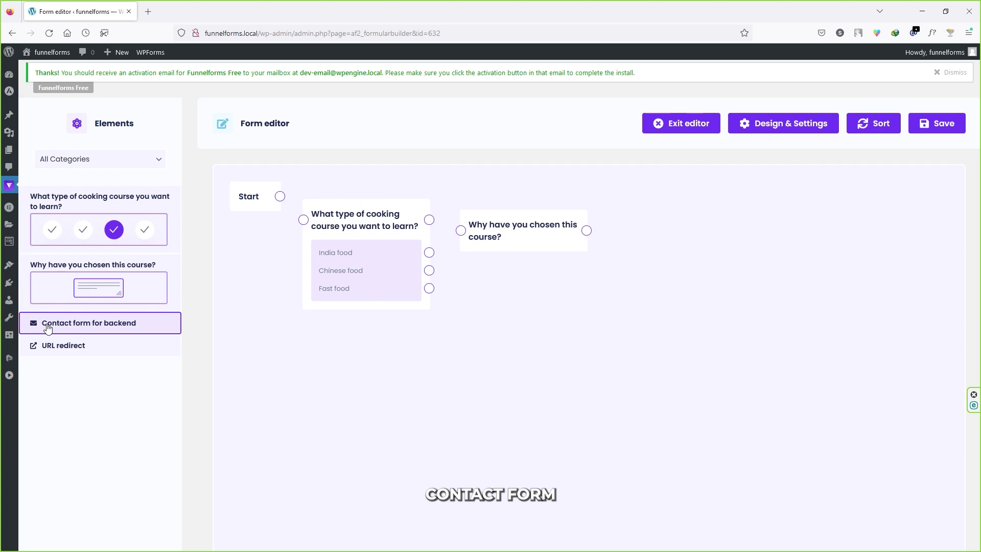
left_click_drag(40, 325, 628, 255)
left_click(77, 376)
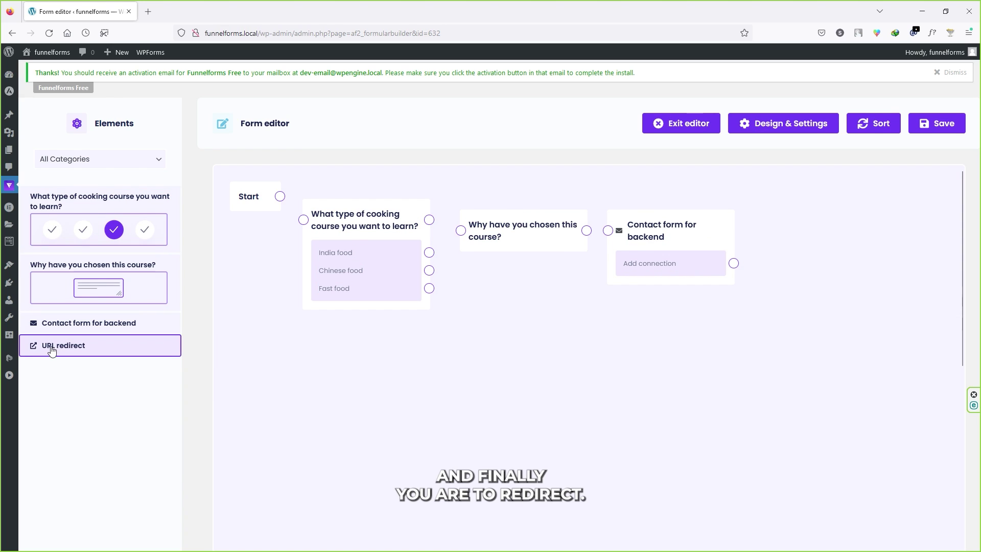
mouse_move(56, 349)
left_mouse_down()
mouse_move(382, 377)
mouse_move(765, 276)
mouse_move(801, 231)
left_mouse_up()
left_click(189, 367)
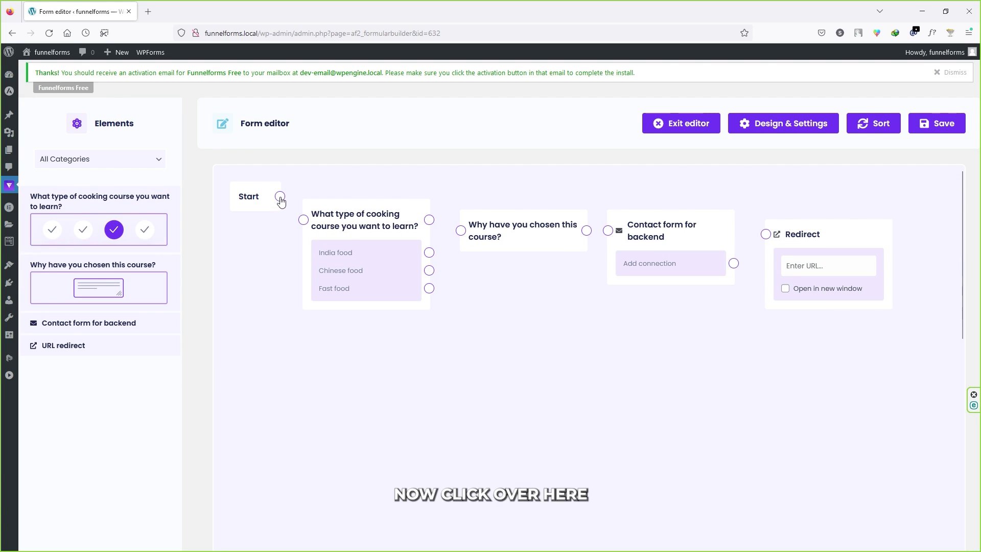
Chain Start, both questions and the contact form into the redirect to ranasvfx.com/indiafood
left_click_drag(280, 196, 303, 220)
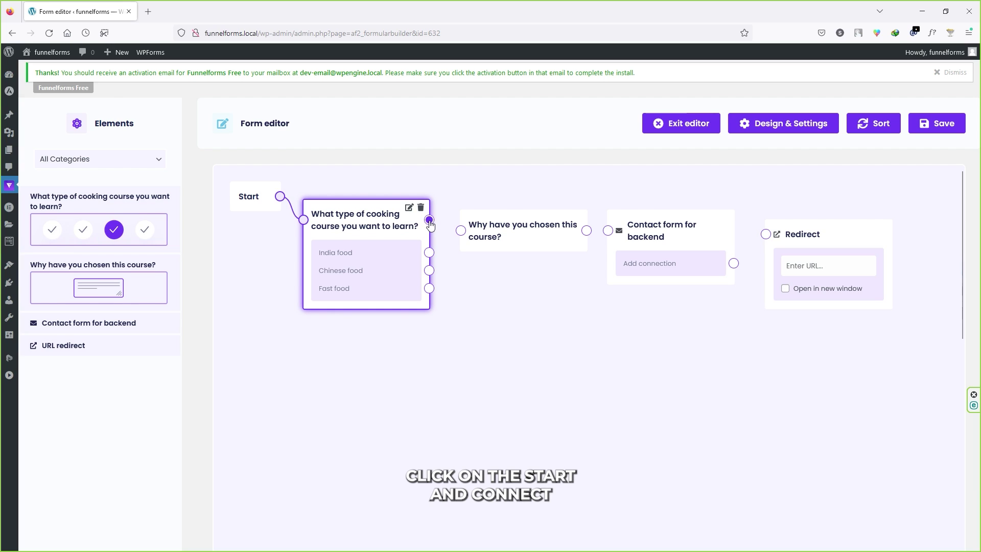
left_click_drag(430, 220, 463, 233)
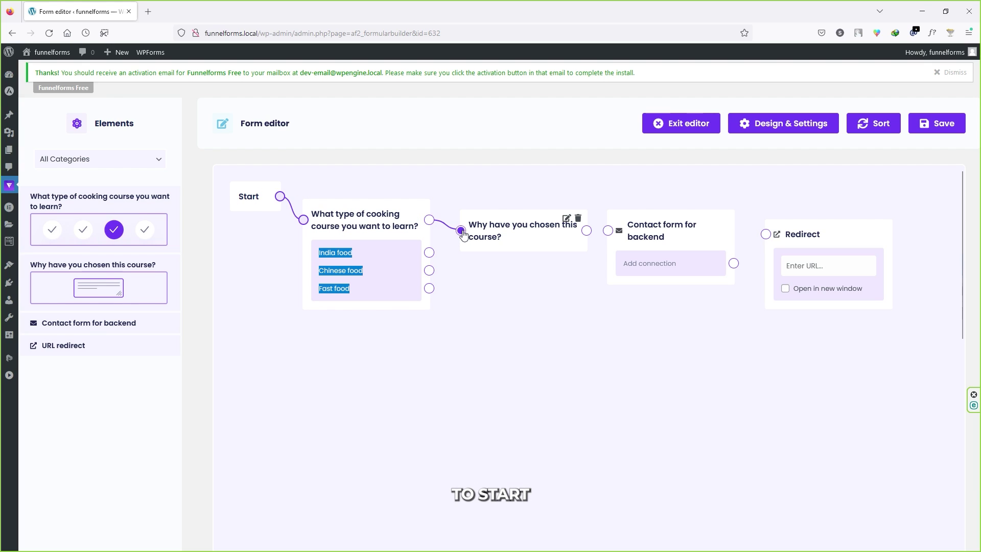
left_click(586, 232)
left_click_drag(591, 237, 608, 231)
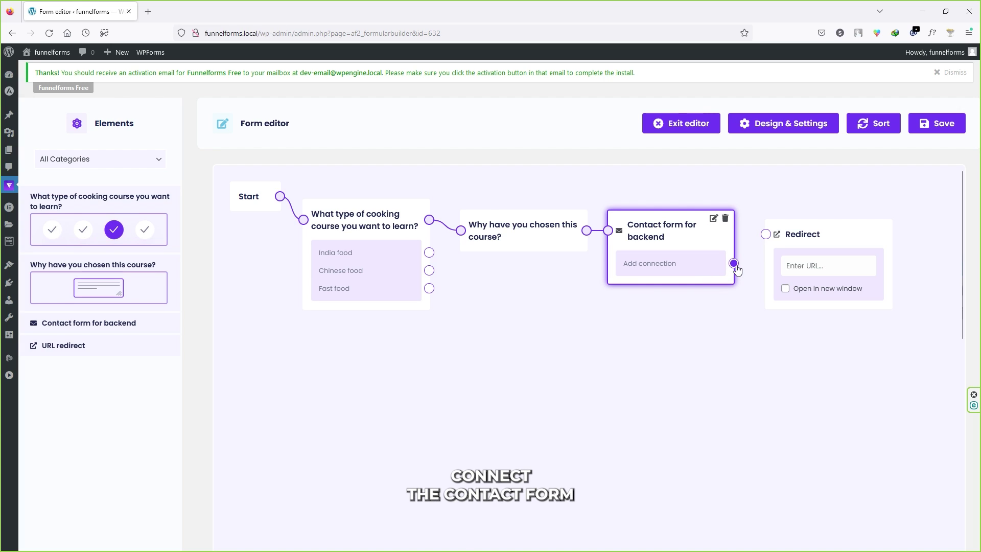
left_click_drag(735, 264, 766, 236)
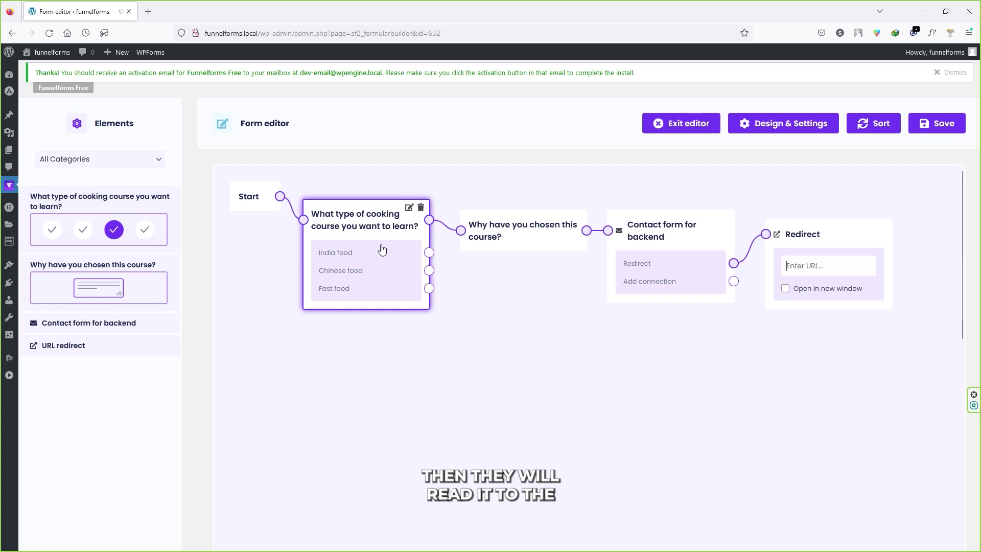
type("rands")
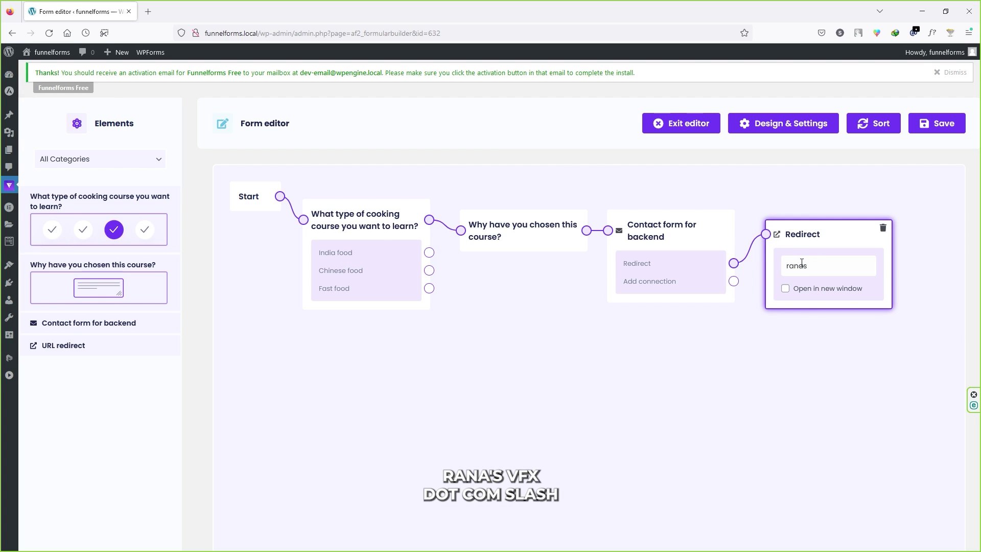
type("vfx.com/indiafood")
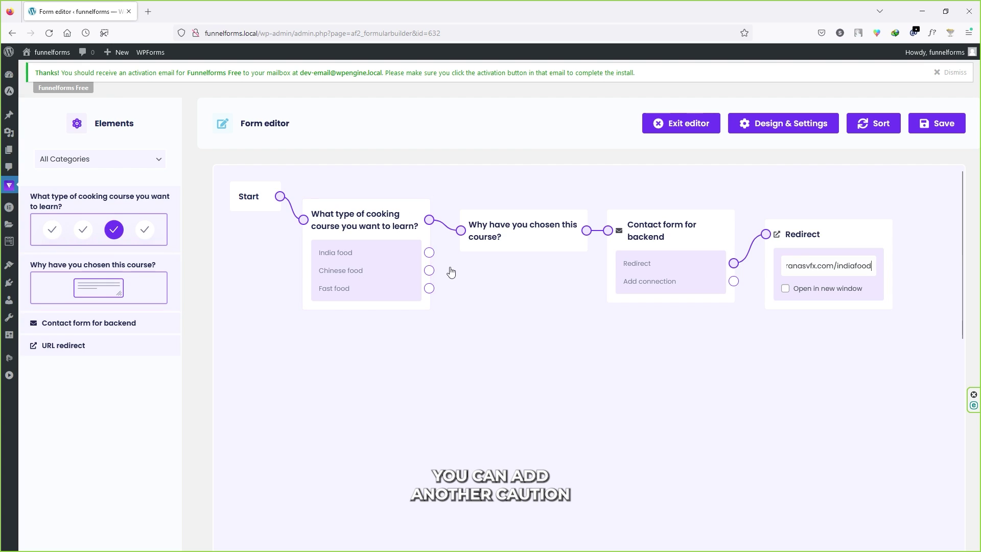
Add two more course-reason questions and route India, Chinese and Fast food answers to separate questions
left_click_drag(153, 266, 523, 281)
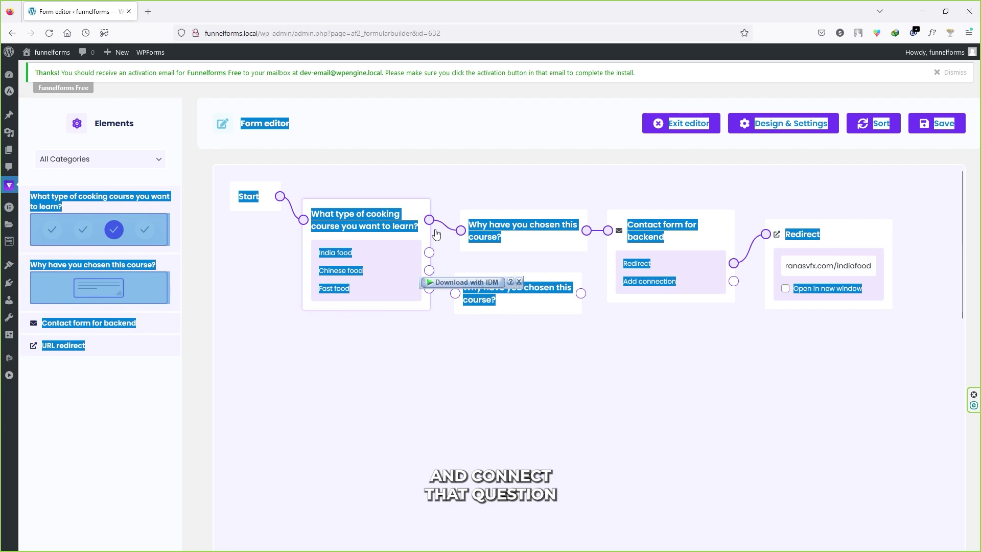
left_click_drag(429, 271, 455, 293)
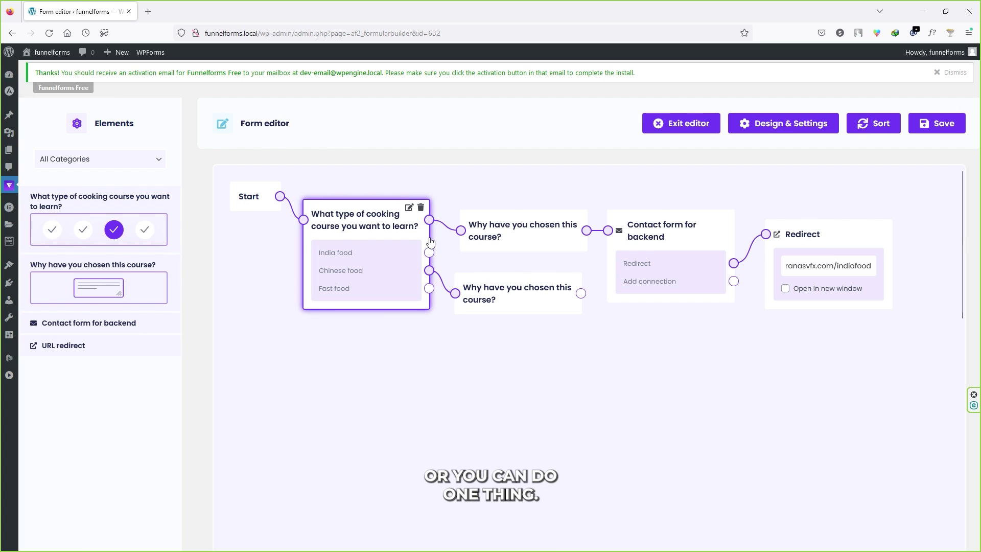
left_click_drag(430, 253, 462, 231)
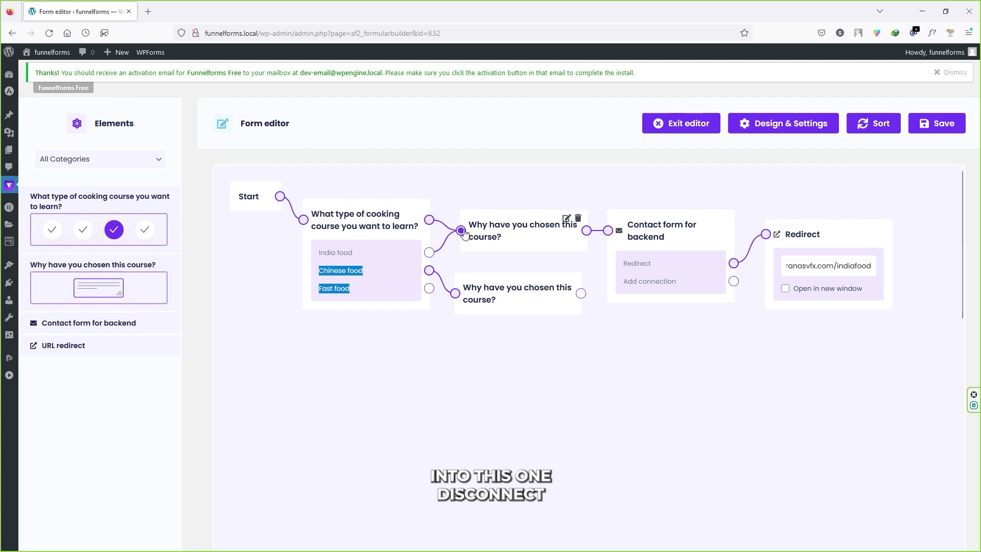
left_click(432, 230)
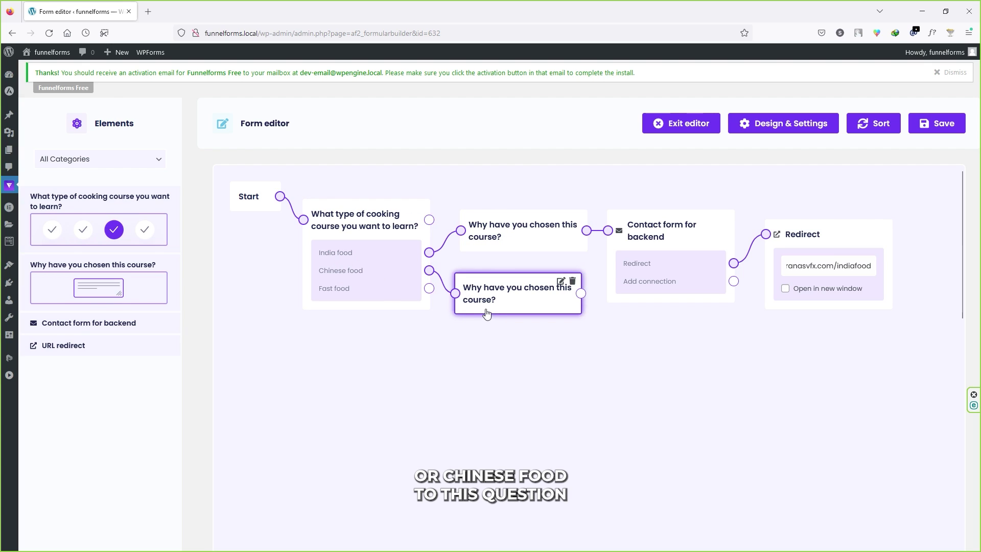
left_click_drag(99, 288, 511, 353)
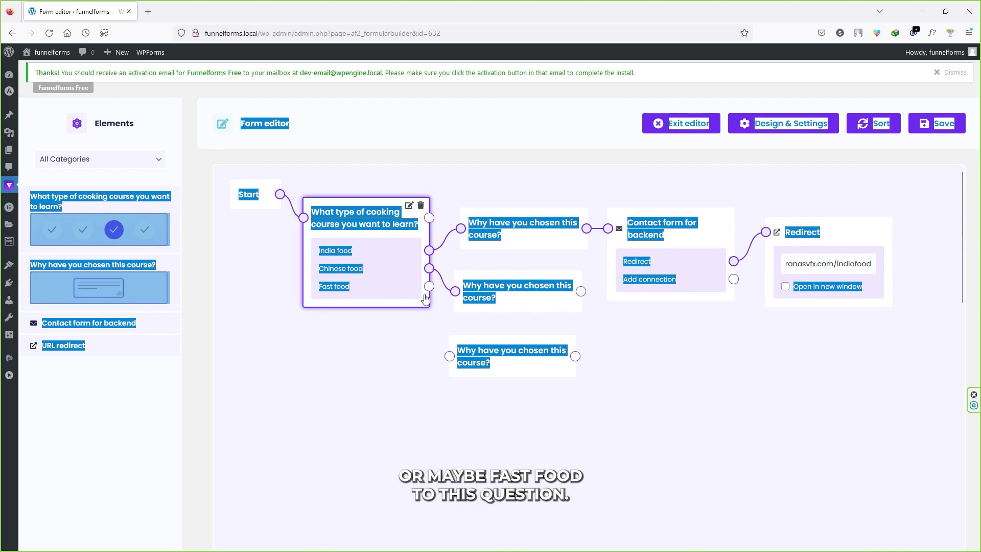
left_click_drag(430, 288, 450, 357)
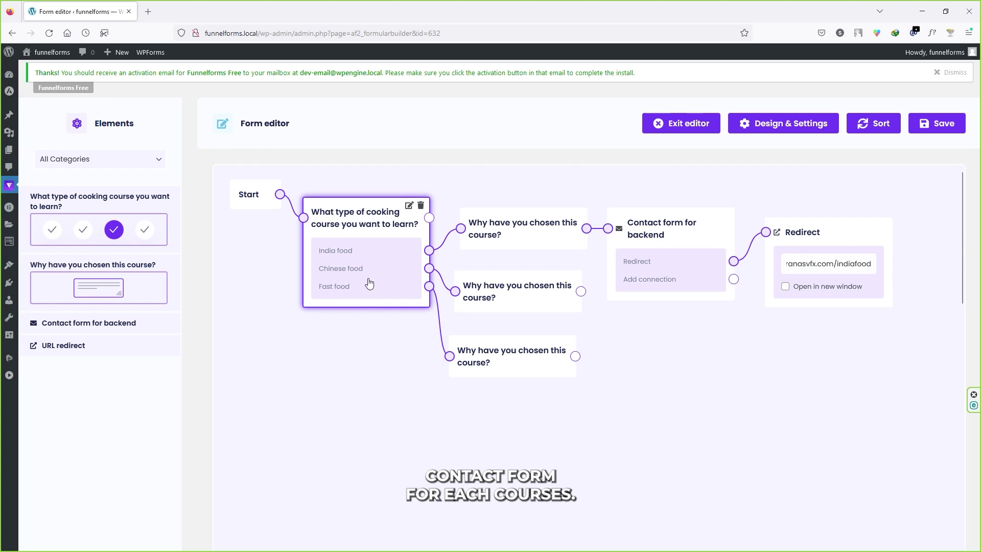
Link the Chinese-food question to a new contact form redirecting to /chinesefood; both redirects open in new windows
left_click_drag(89, 323, 672, 324)
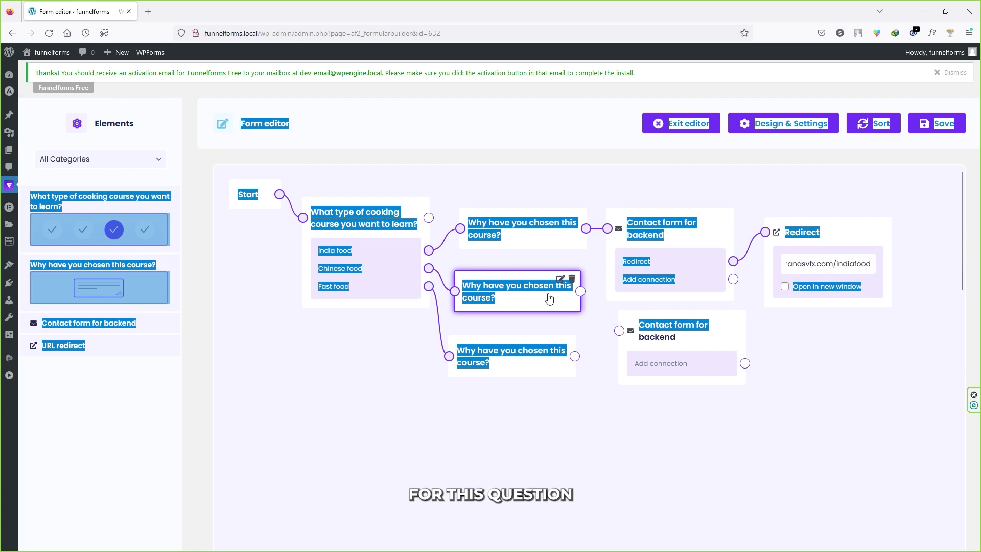
left_click_drag(581, 291, 619, 331)
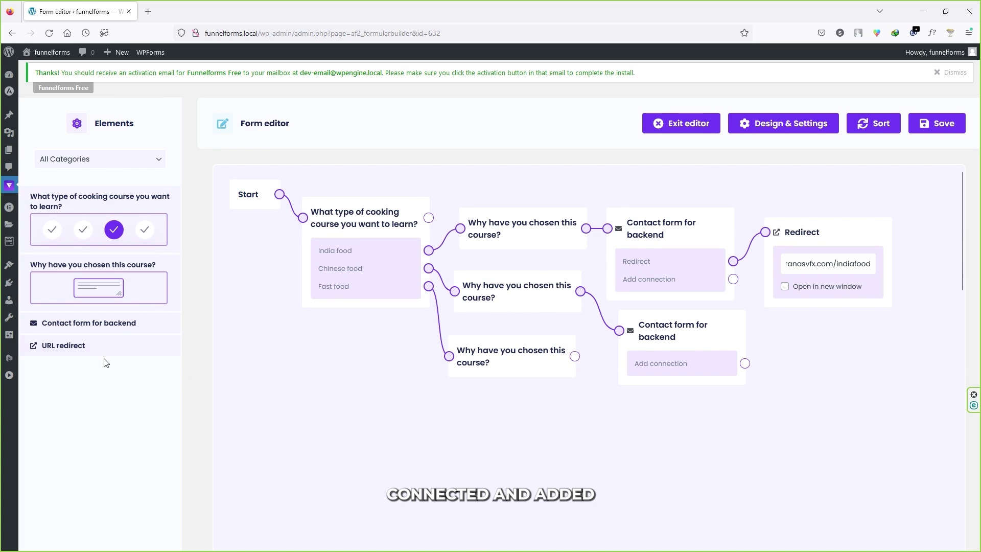
left_click_drag(81, 344, 848, 336)
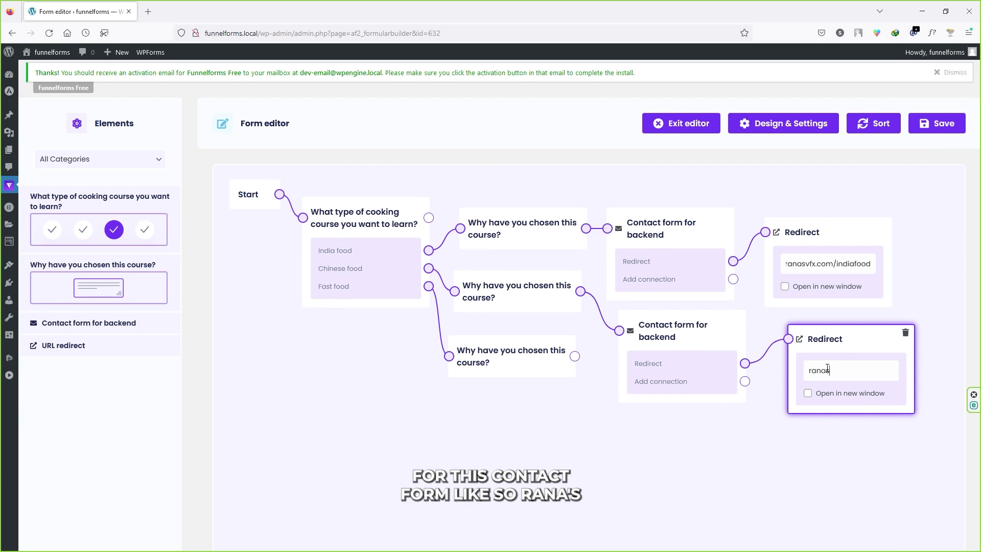
type("vfx.c")
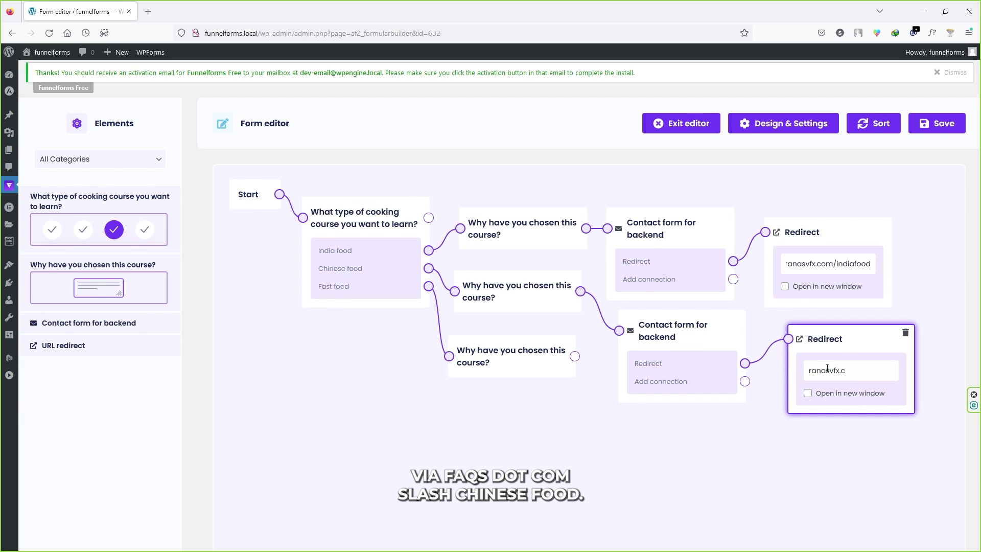
type("om/chinesefood")
left_click(785, 286)
left_click(807, 393)
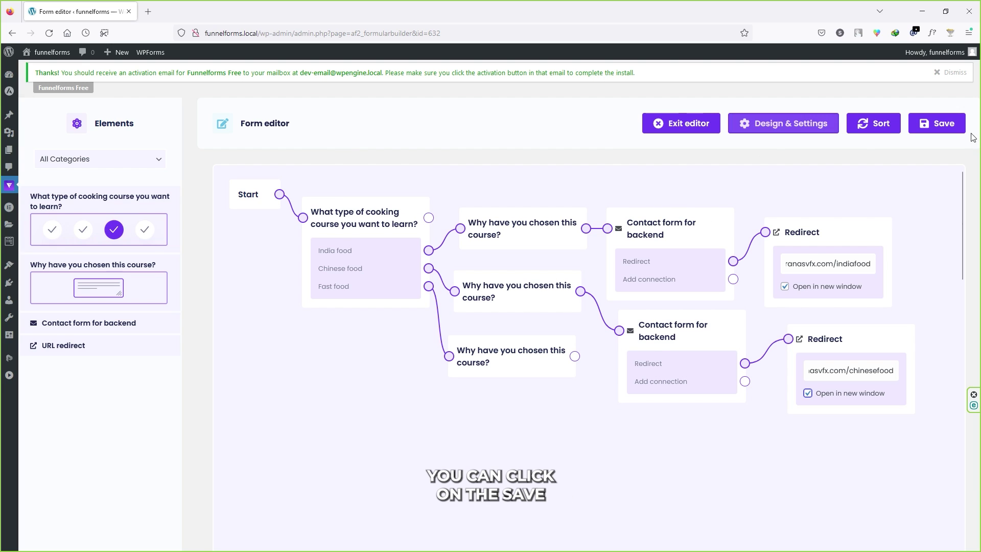
Try saving the form flow, then review and dismiss the save error log
left_click(936, 123)
left_click(901, 188)
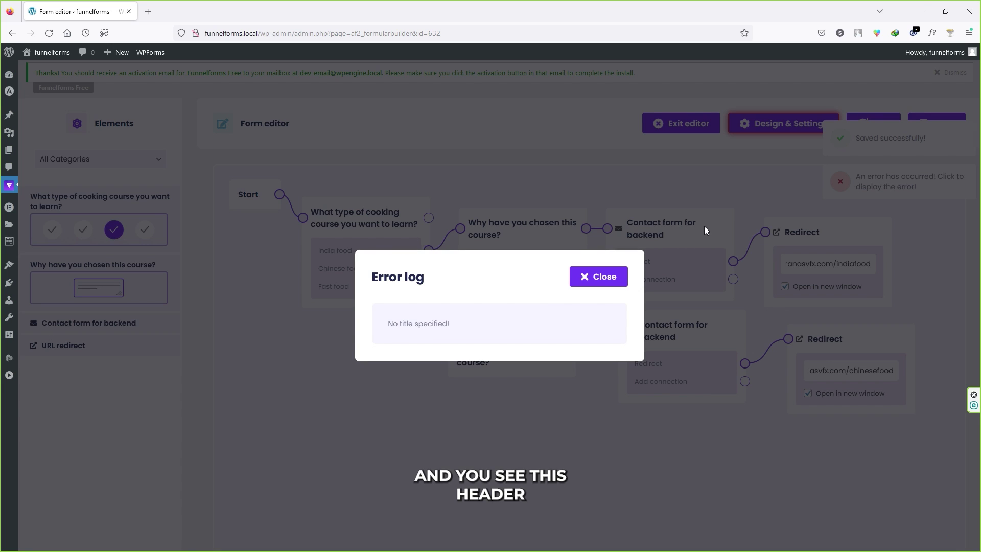
left_click(595, 276)
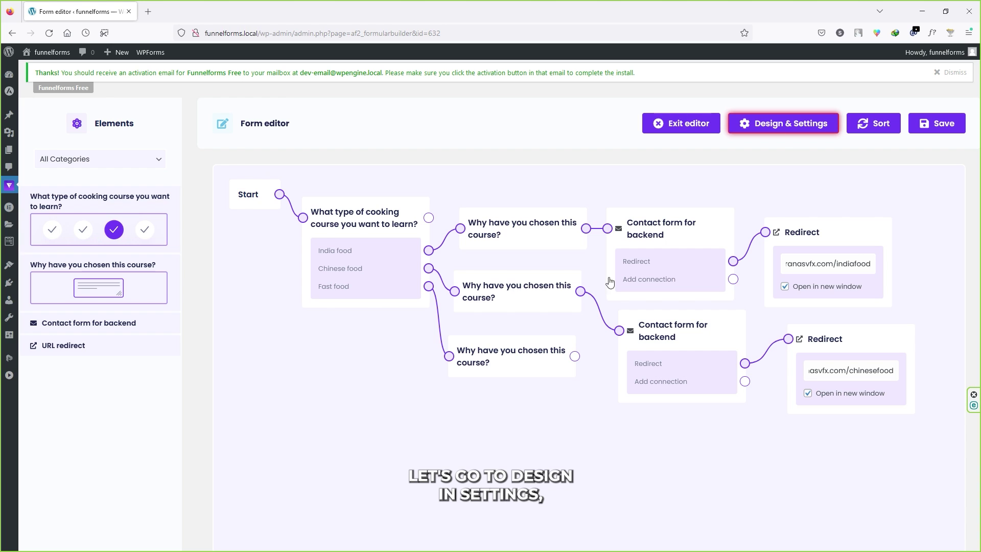
In General settings, title the form 'Contact form for backend' and 'Contact form for frontend'
left_click(783, 129)
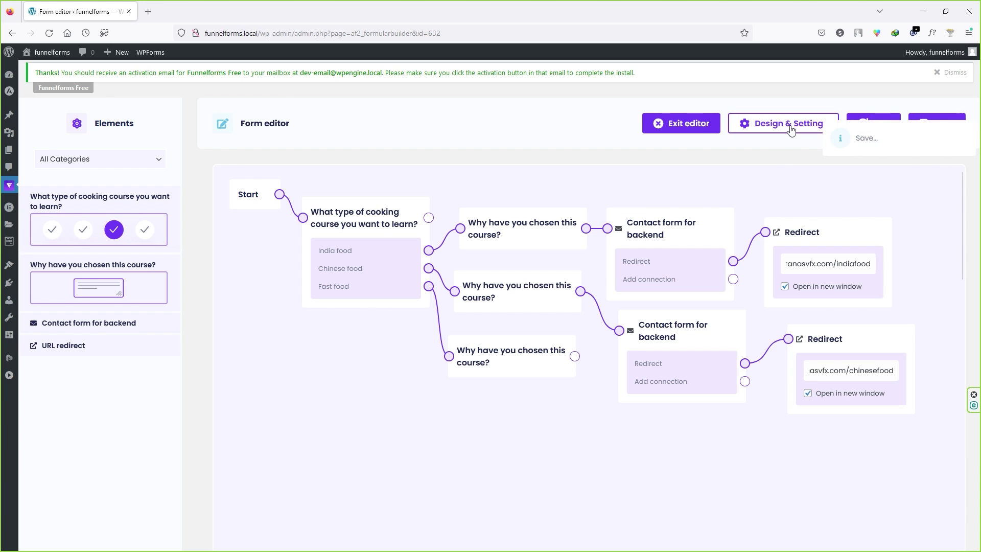
left_click(272, 216)
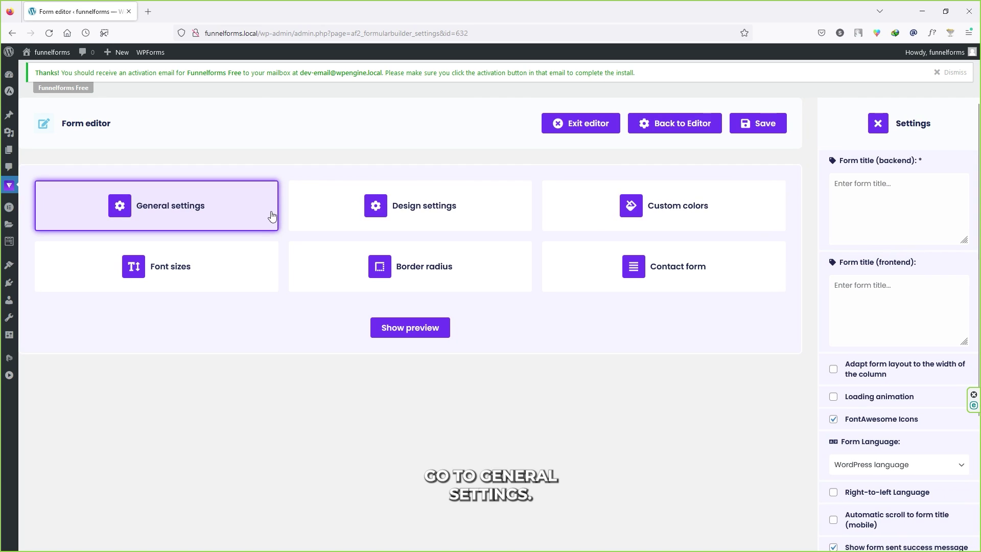
left_click(866, 193)
type("Contact form for backend")
left_click(869, 305)
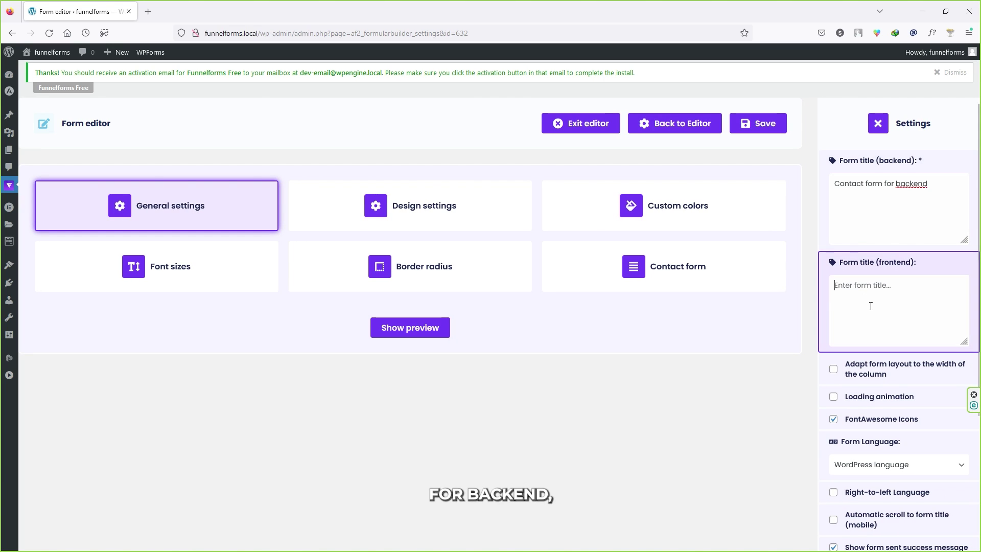
type("Contact form for backend")
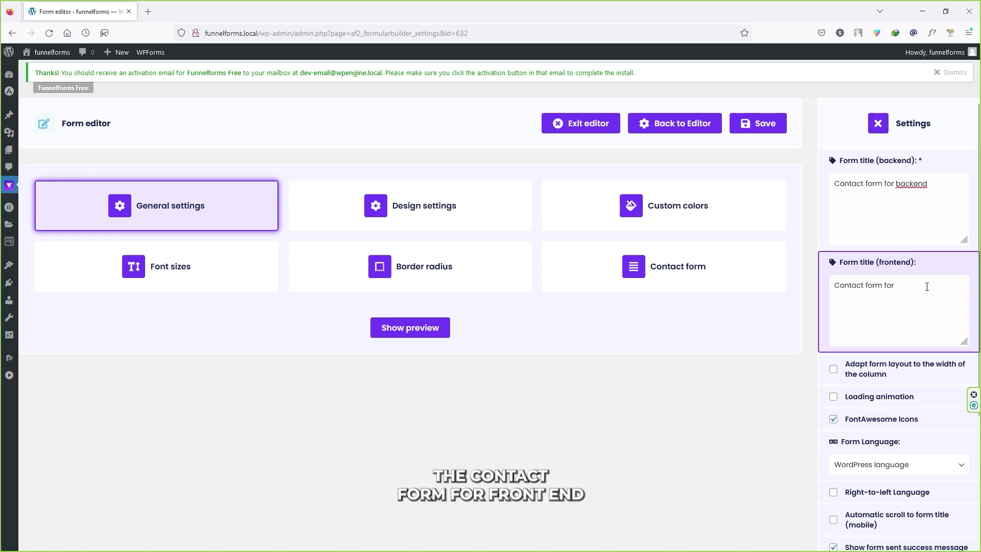
type("frontend")
Set the form language to English and enable automatic scroll to form title on mobile
scroll(898, 340, "down", 3)
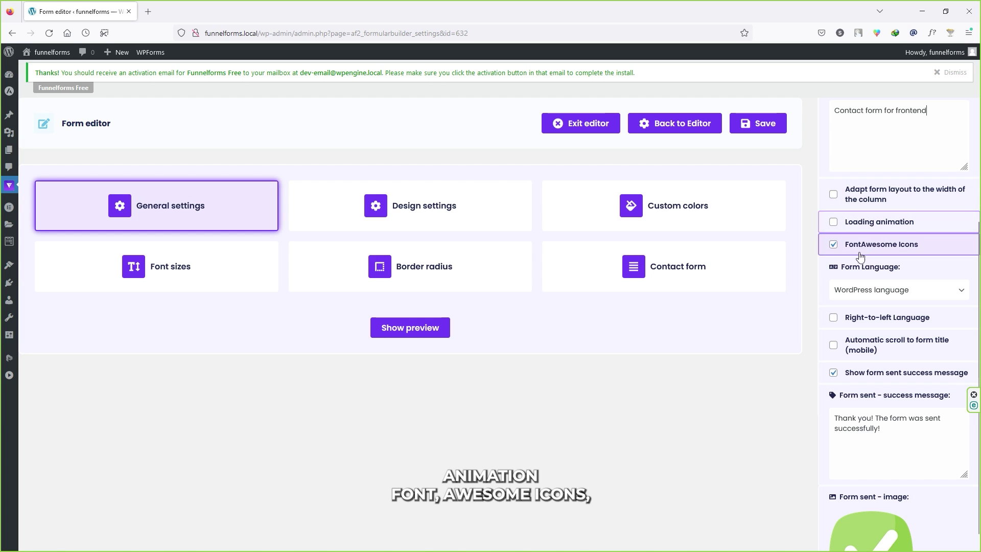
left_click(864, 292)
left_click(857, 350)
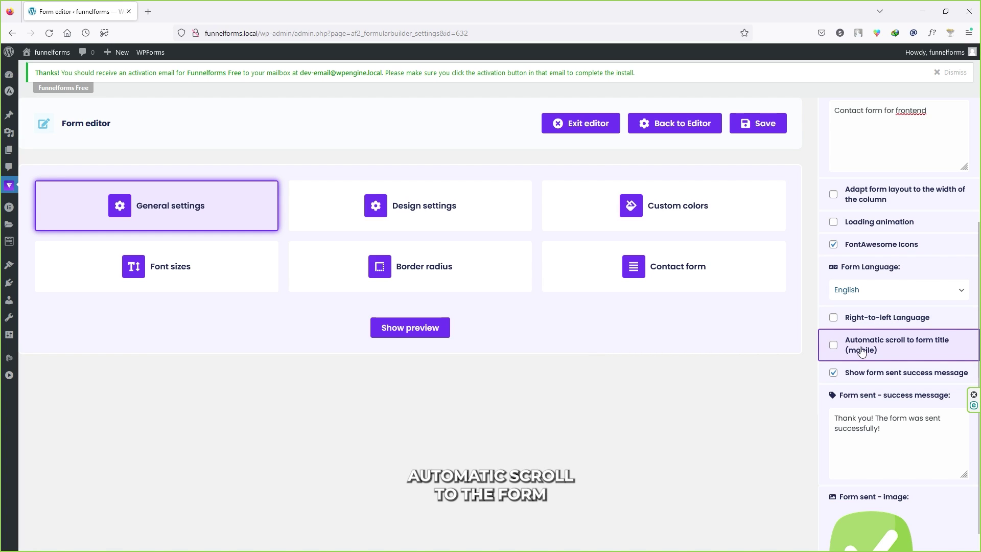
left_click(834, 346)
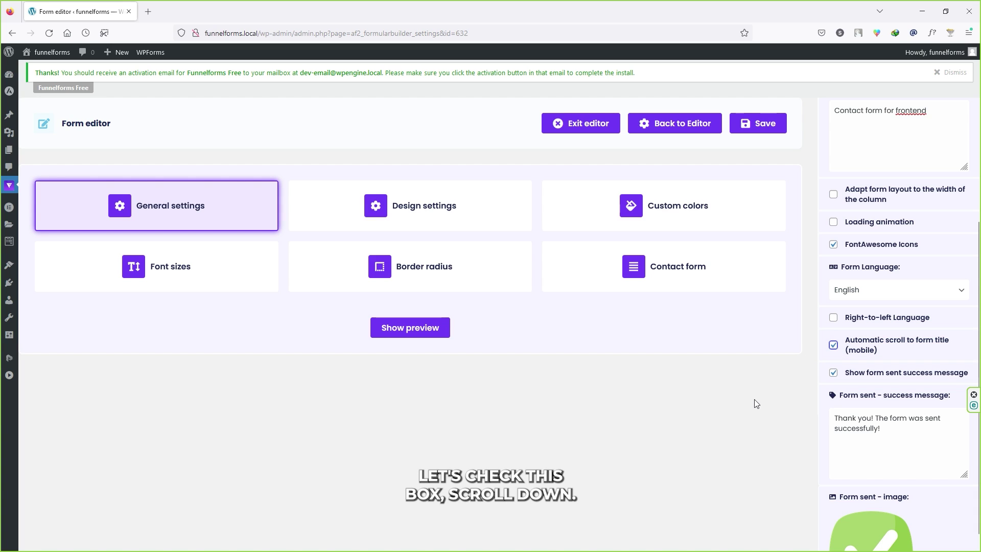
scroll(868, 434, "down", 2)
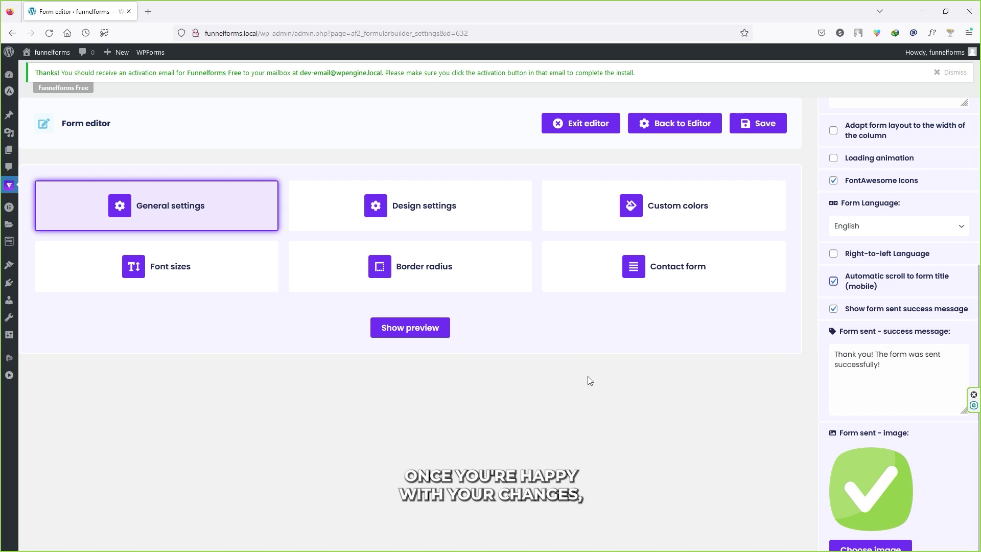
Save the form, exit to the Forms list, and copy the shortcode [funnelforms id="632"]
left_click(761, 123)
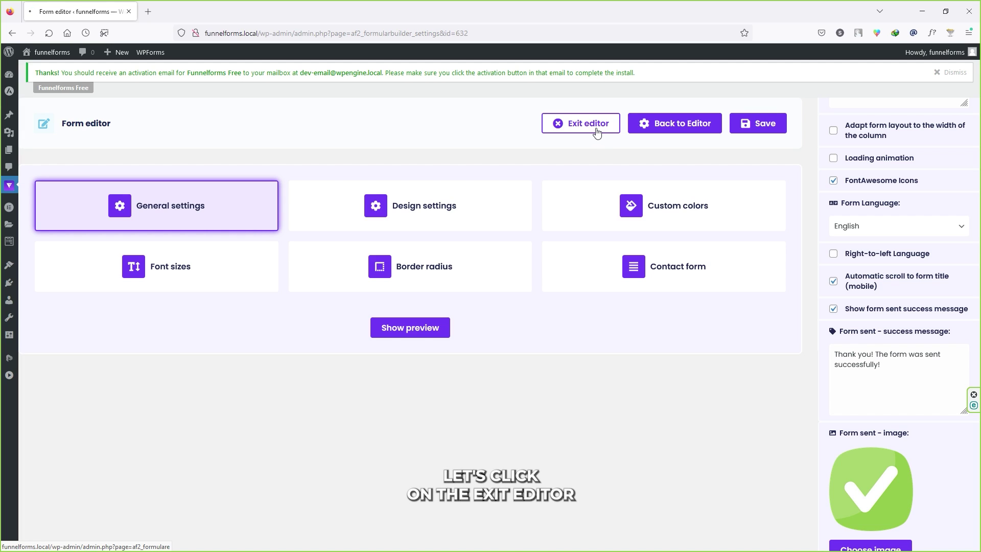
left_click(597, 132)
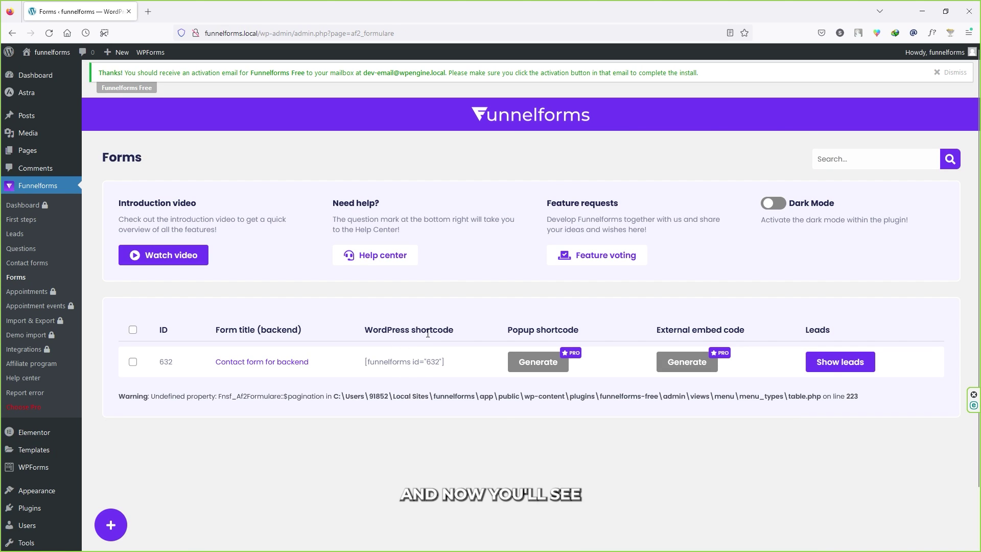
left_click_drag(445, 364, 370, 366)
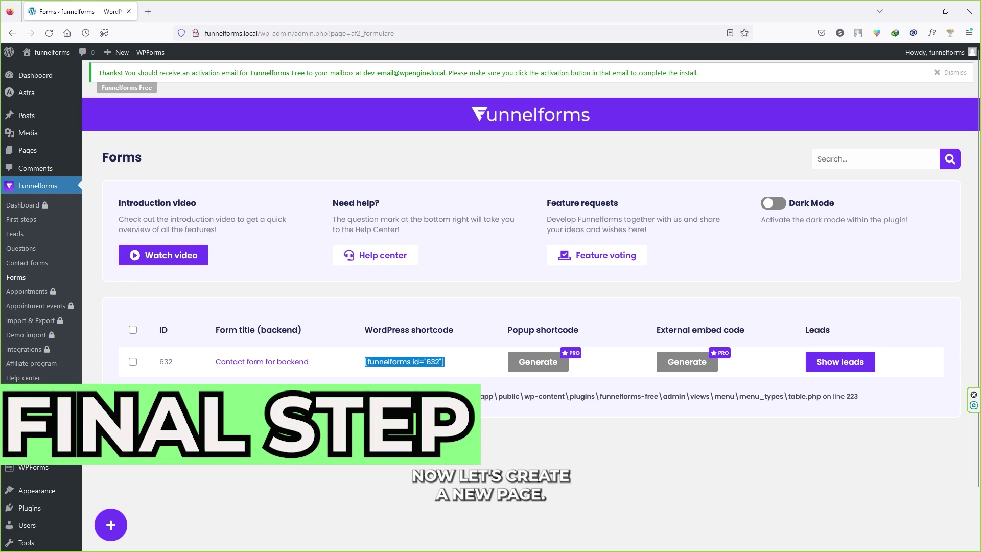
mouse_move(36, 157)
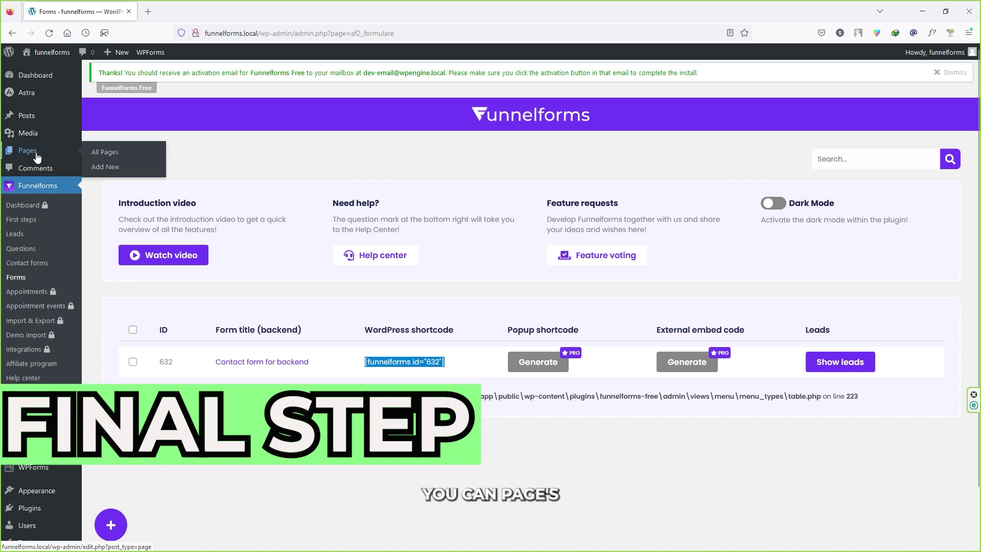
Create a page titled 'Form For You New Course' with a Custom HTML block holding the shortcode
left_click(104, 169)
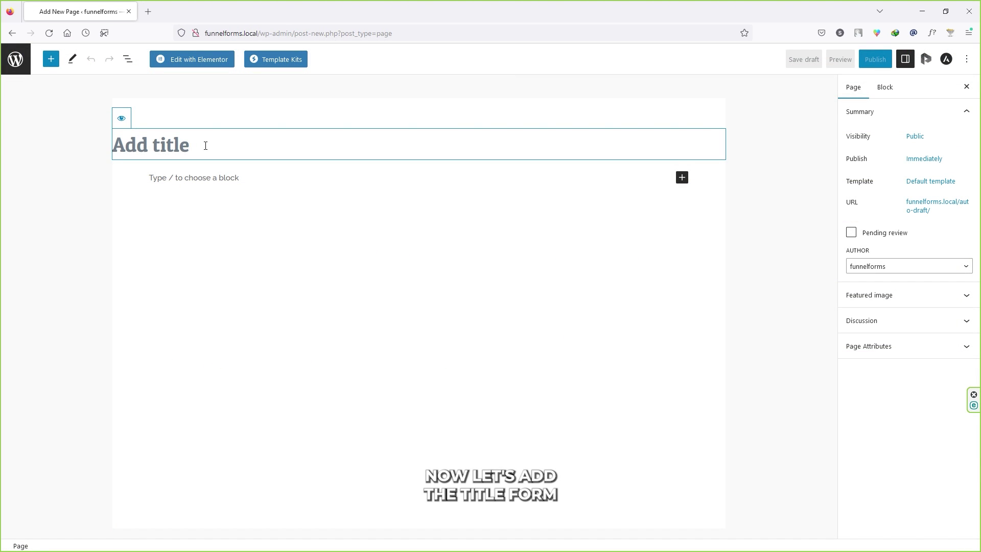
type("Form For You New Course")
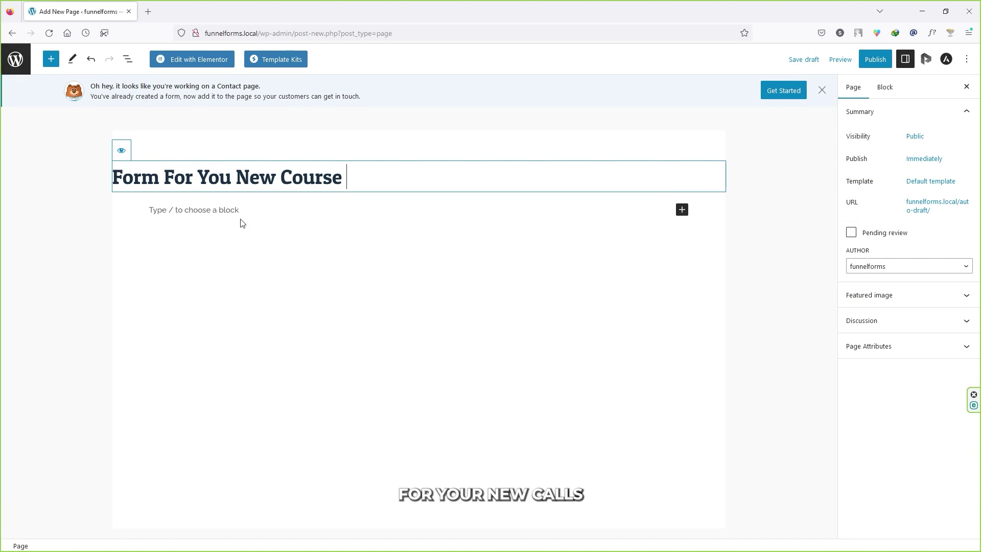
left_click(228, 210)
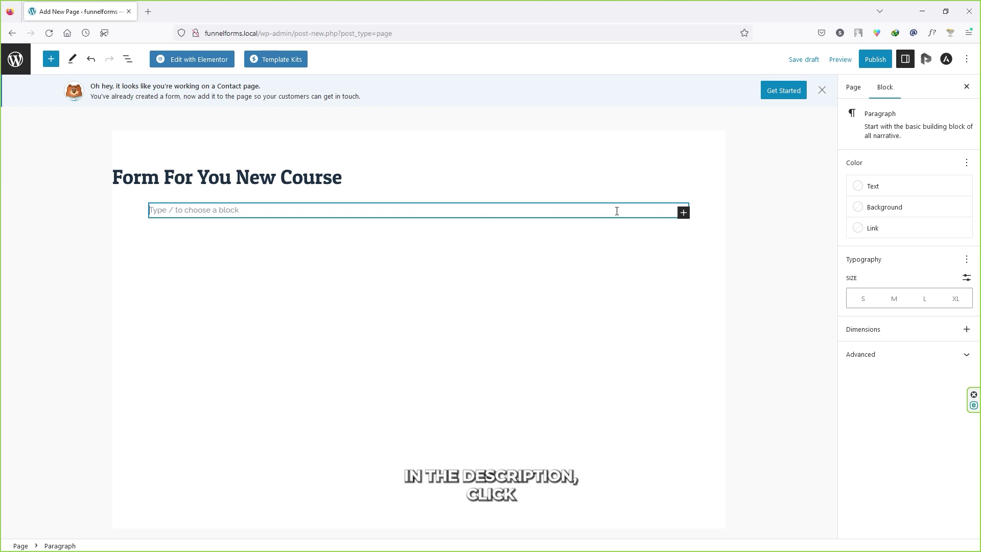
left_click(684, 213)
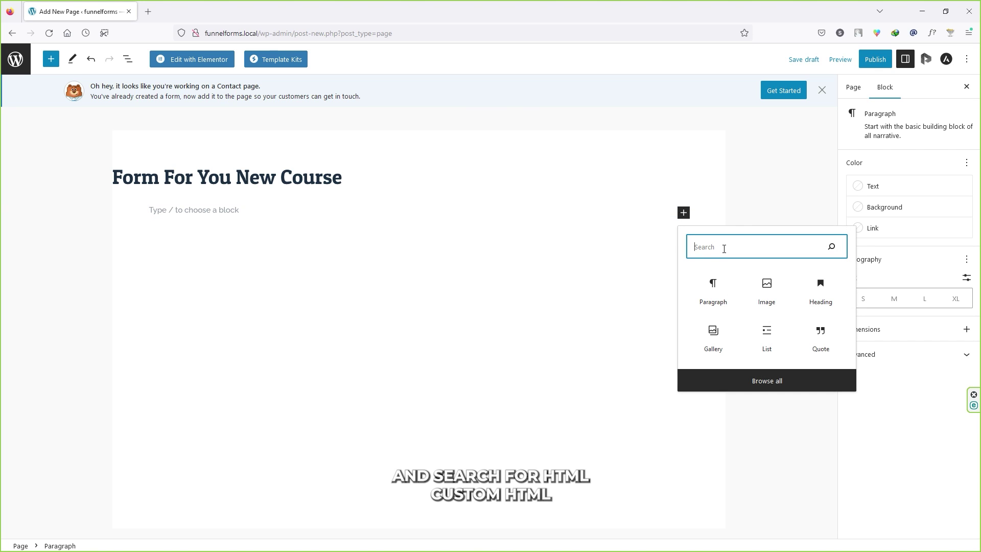
type("html")
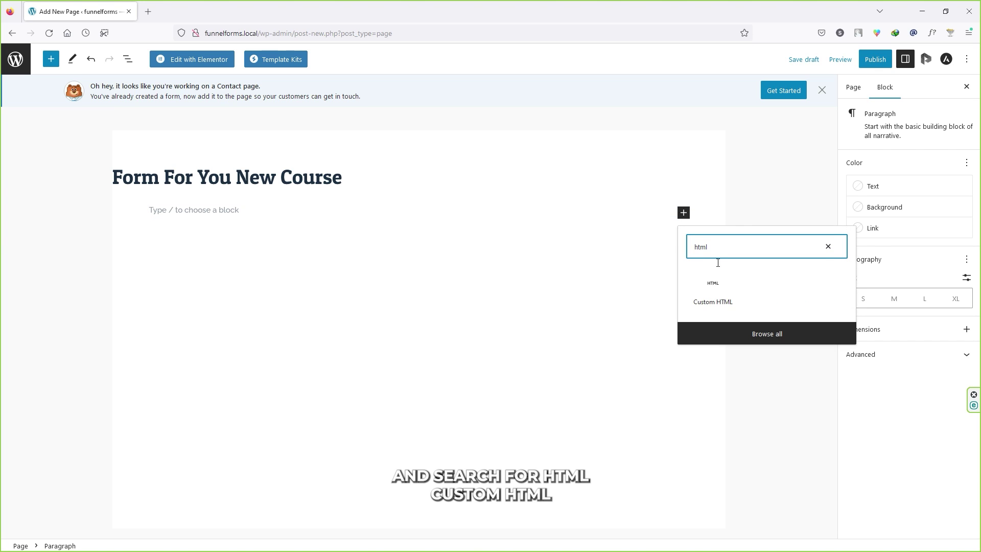
left_click(724, 296)
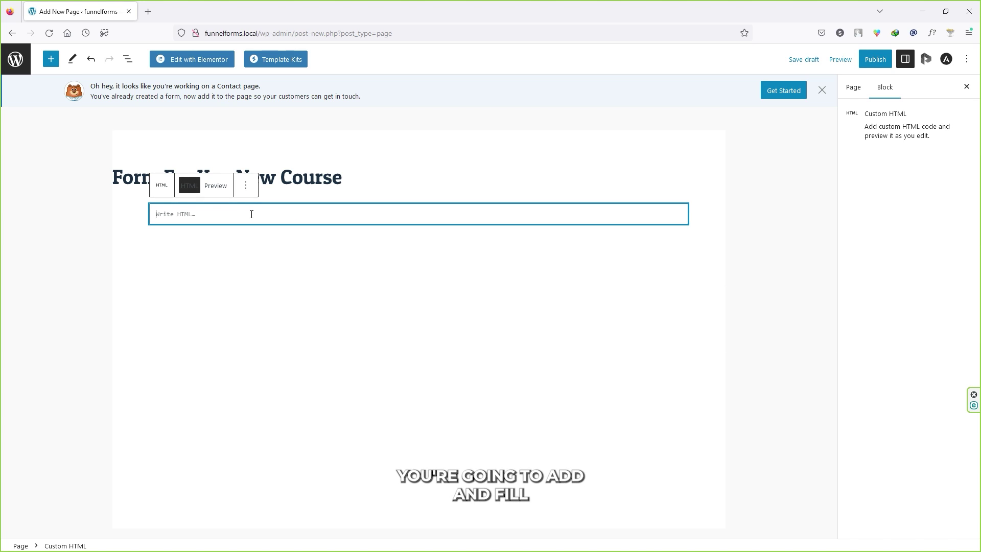
type("[funnelforms id=\"632\"]")
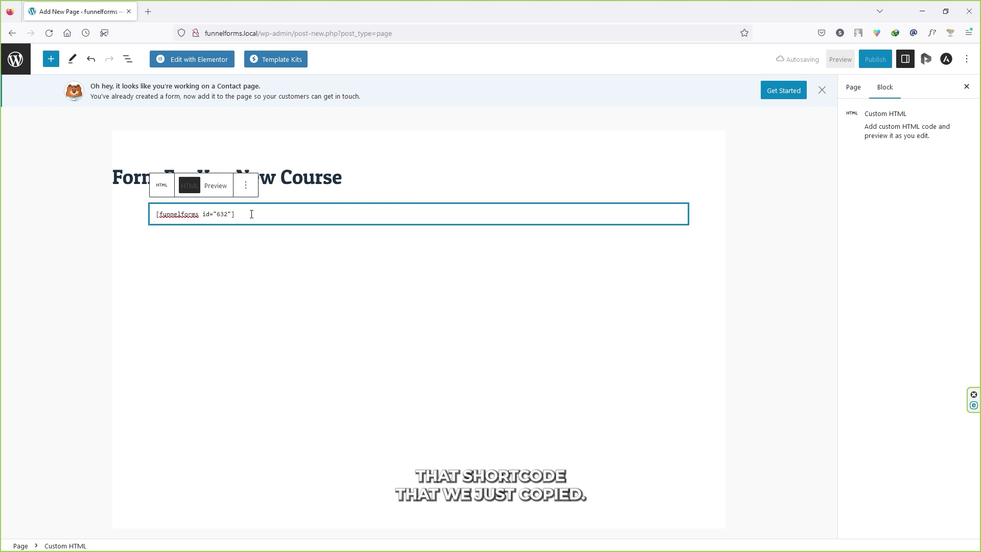
left_click(694, 225)
Publish the page, copy its address, and open a new private browser window
left_click(875, 59)
left_click(881, 61)
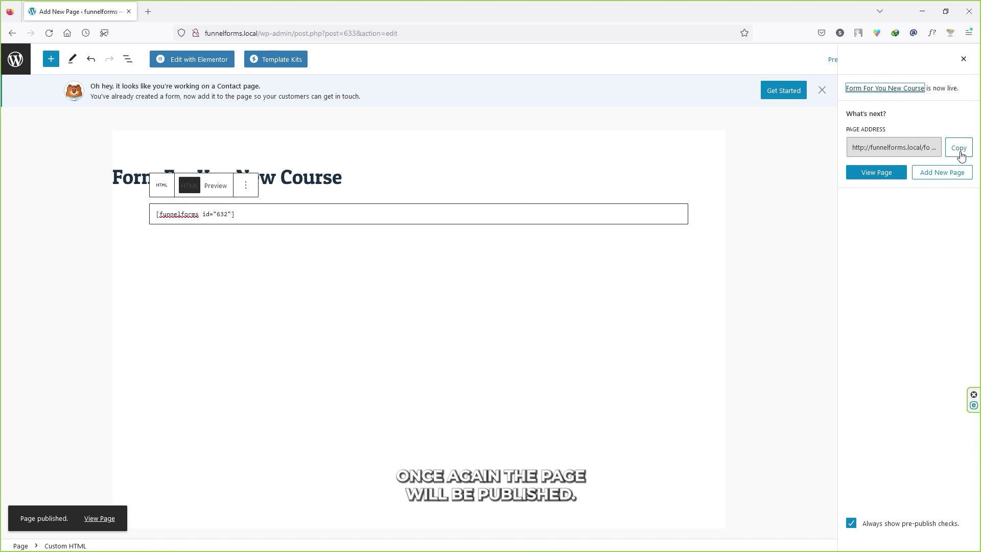
left_click(960, 149)
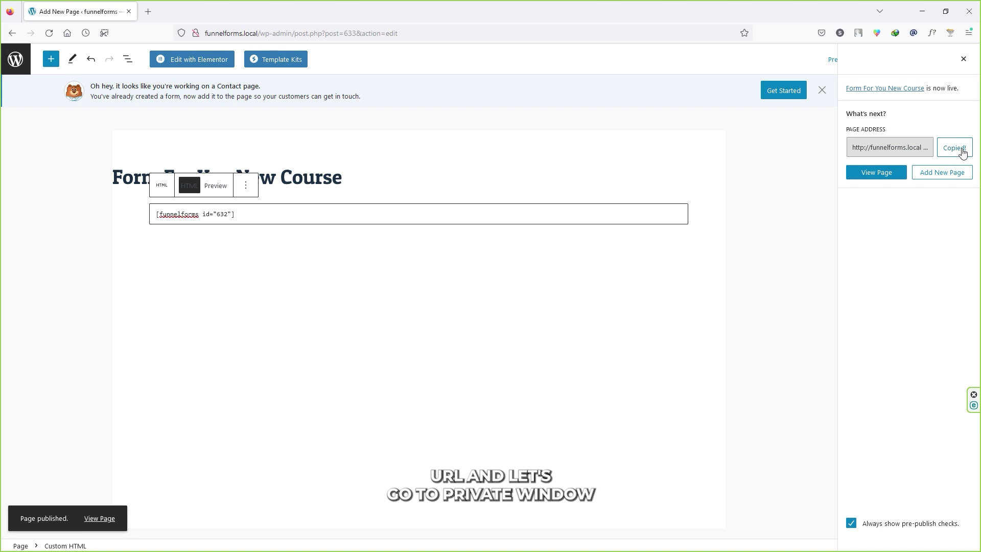
left_click(968, 33)
left_click(892, 126)
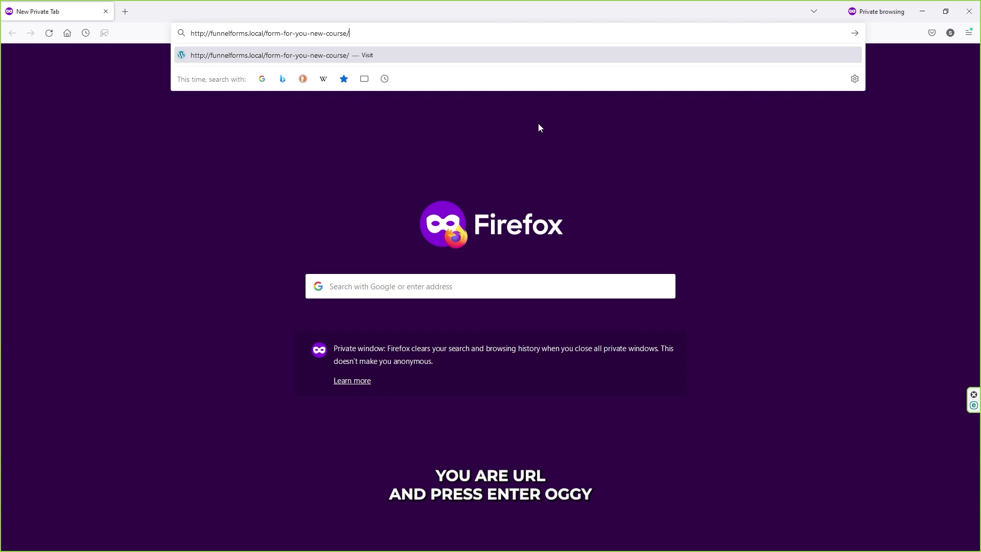
Load the published course form page and choose India food as the course type
key("Return")
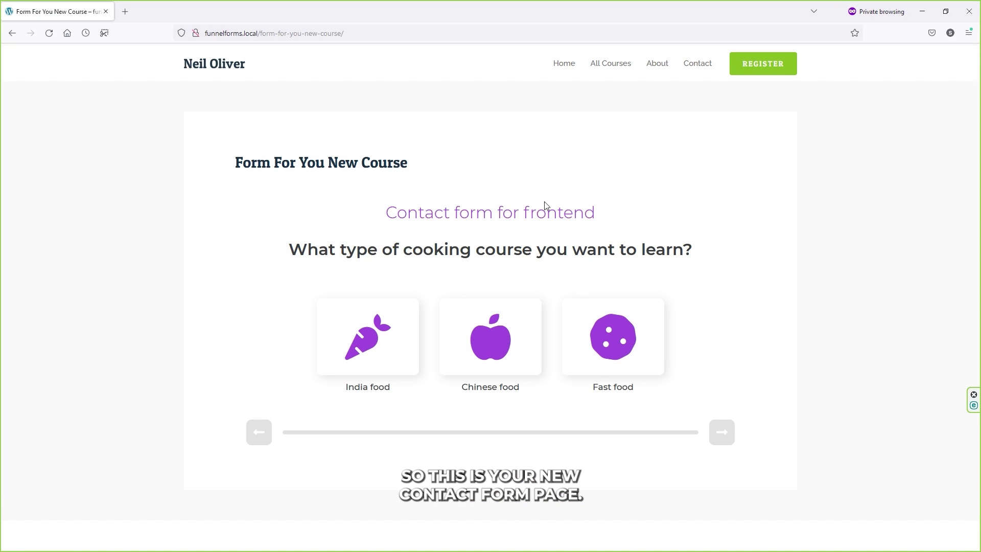
left_click_drag(397, 212, 491, 215)
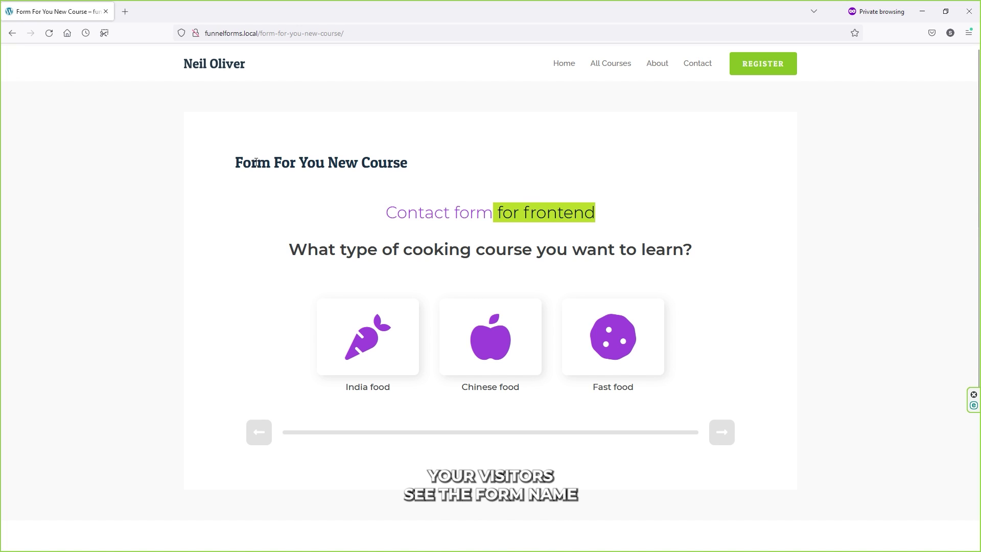
left_click_drag(256, 163, 387, 164)
left_click_drag(306, 250, 614, 251)
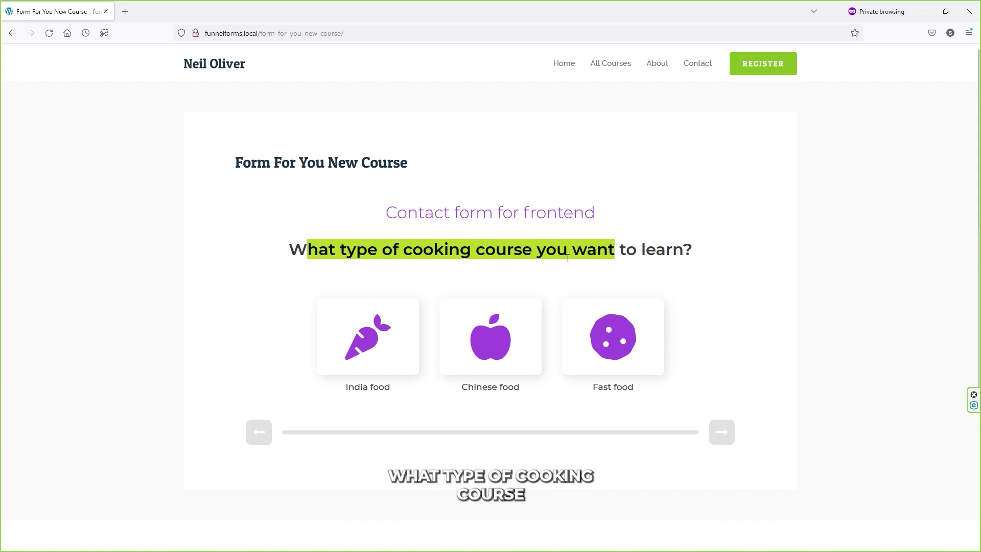
left_click(322, 346)
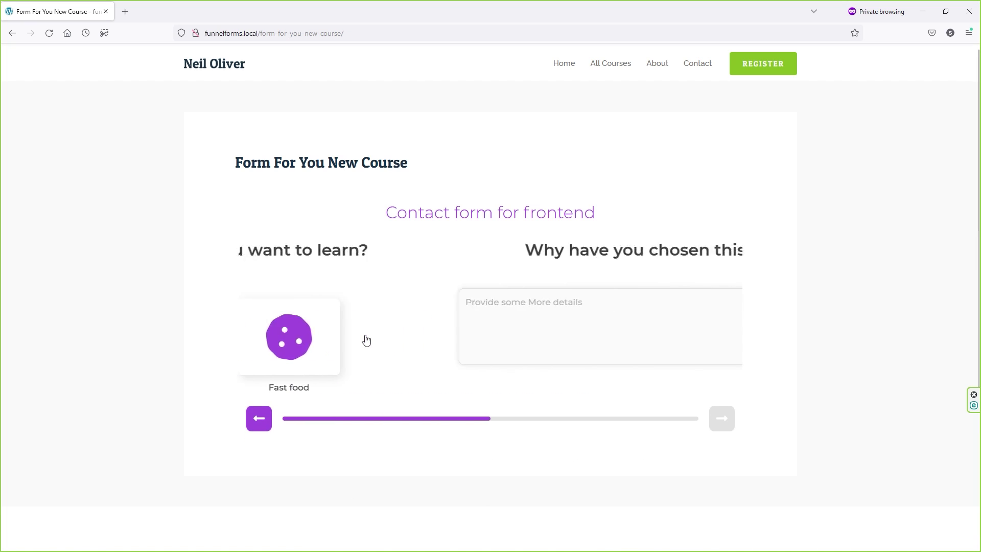
Enter filler text as the reason for choosing the course and advance to the next step
left_click_drag(408, 216, 536, 214)
left_click(414, 244)
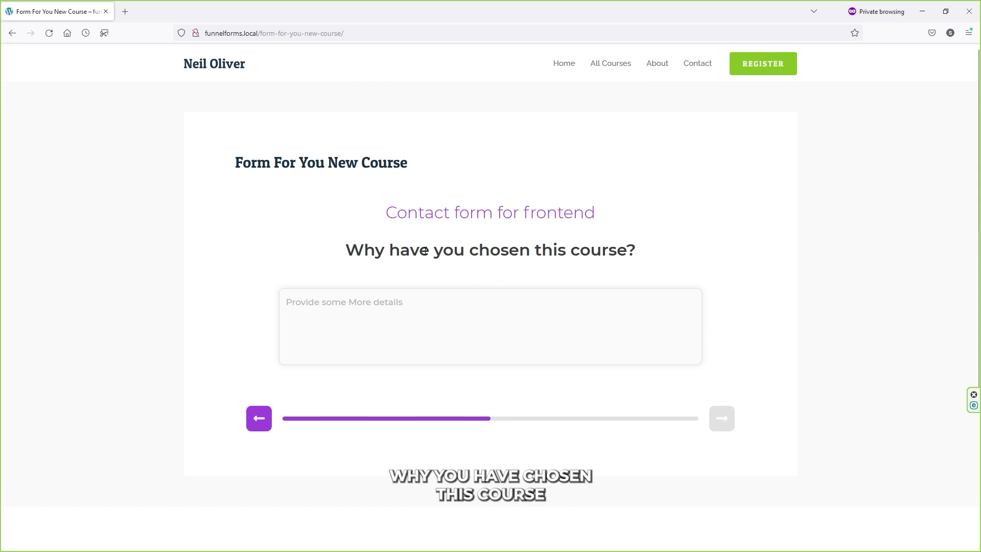
left_click(372, 316)
type("fds sdf gsfdg sdfg sdfg sdfg hsf dsgfdg sdfg sdfg dfg sdfg")
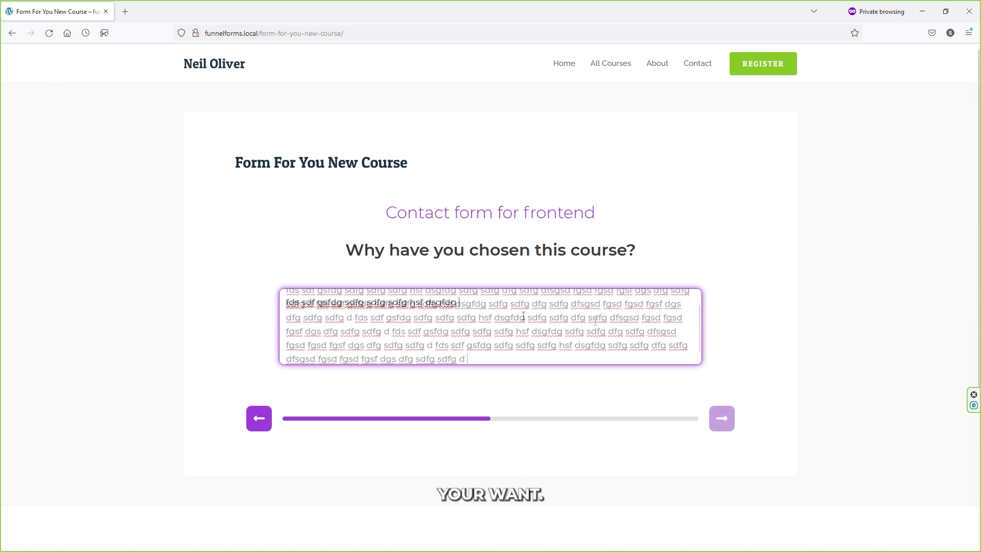
left_click(722, 419)
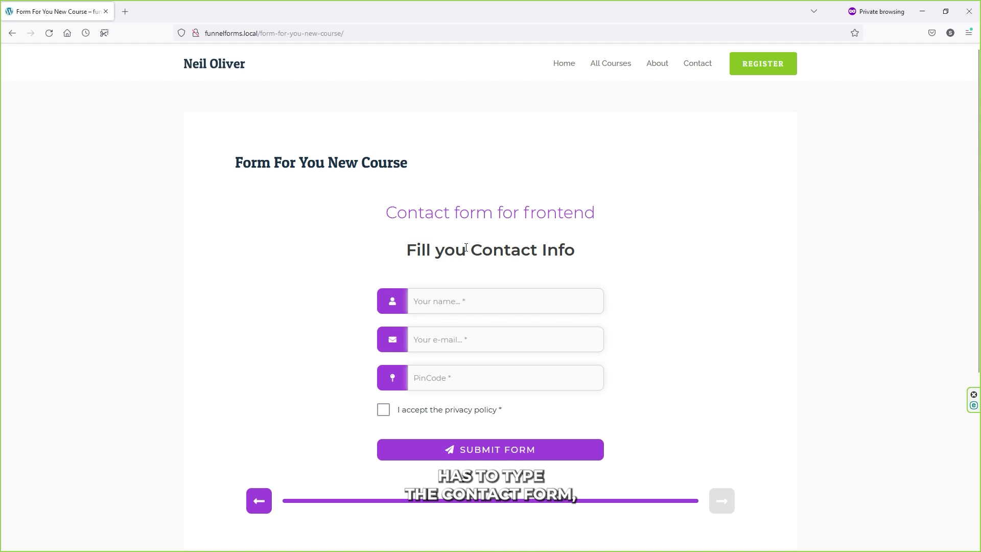
Fill in the name, e-mail and PinCode, accept the privacy policy, and submit the form
left_click(442, 302)
type("rana")
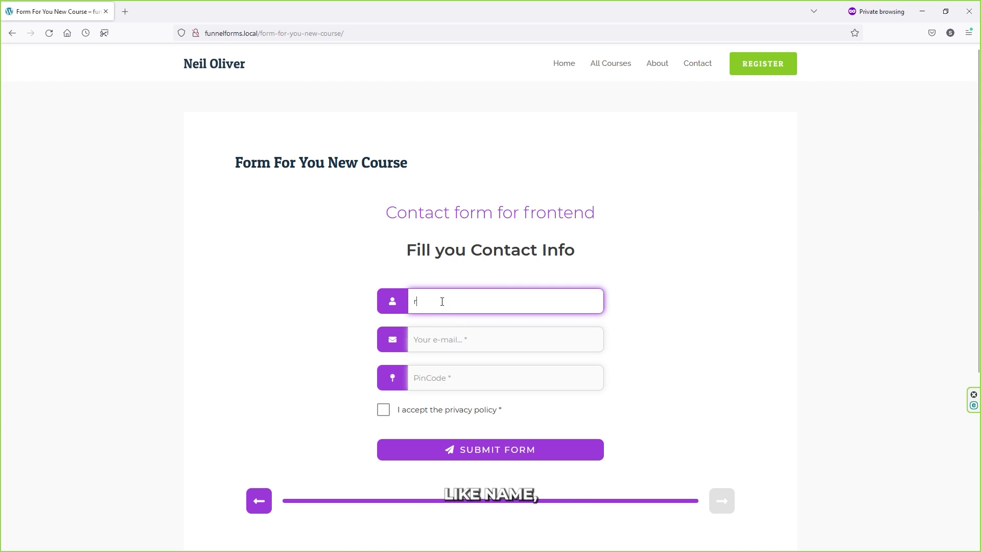
key("Tab")
key("Tab")
type("148021")
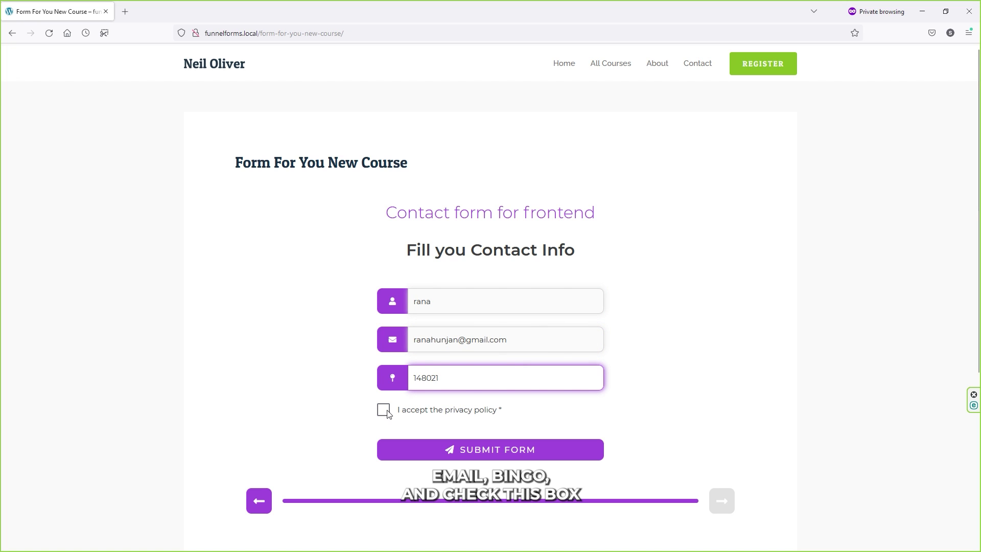
left_click(384, 411)
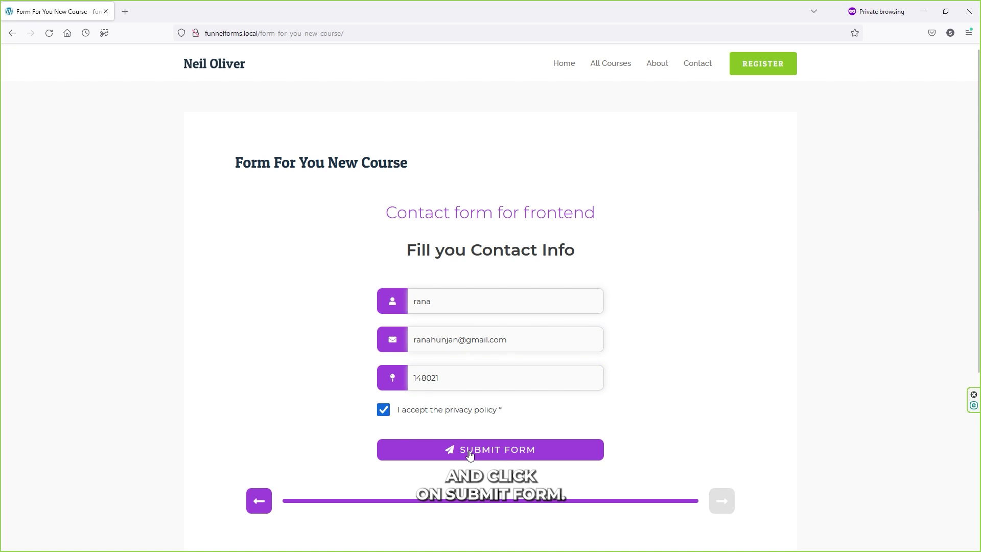
left_click(507, 455)
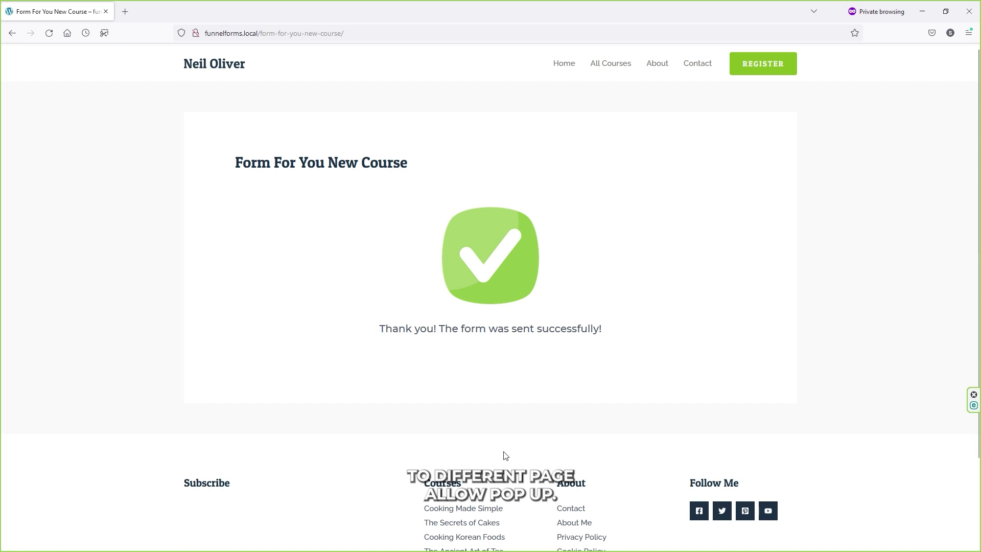
Allow pop-ups from funnelforms.local, close the Page not found tab, and check the thank-you message
left_click(207, 54)
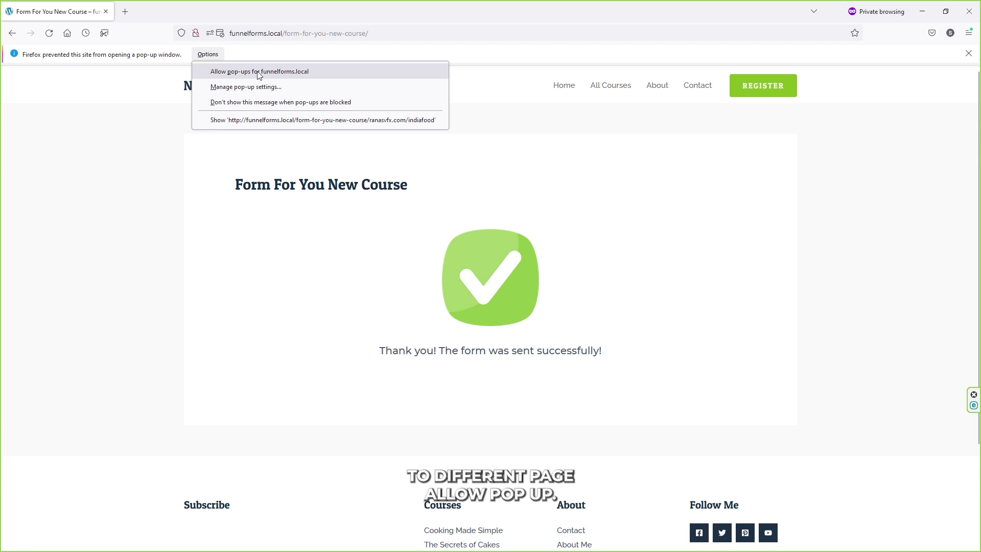
left_click(258, 73)
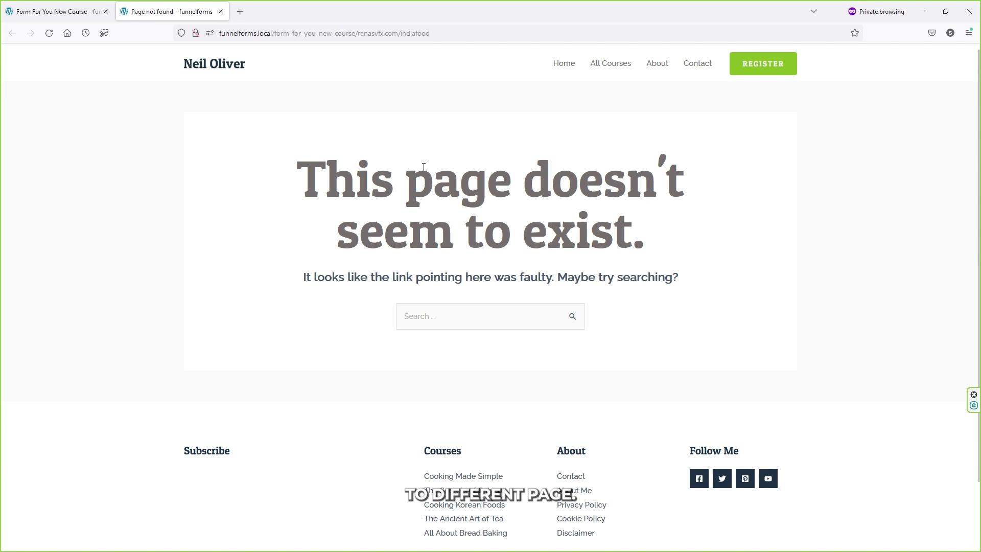
key("ctrl+w")
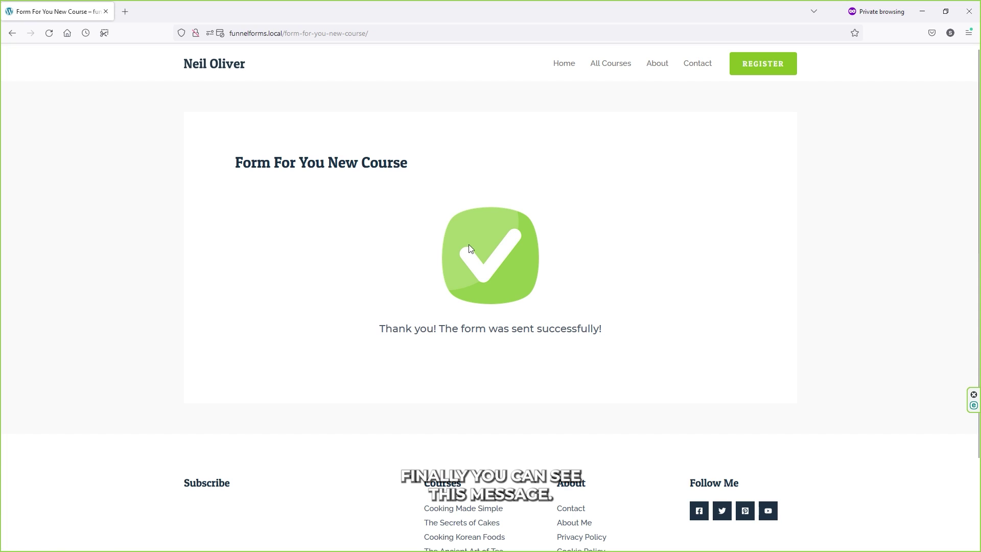
left_click_drag(379, 330, 437, 330)
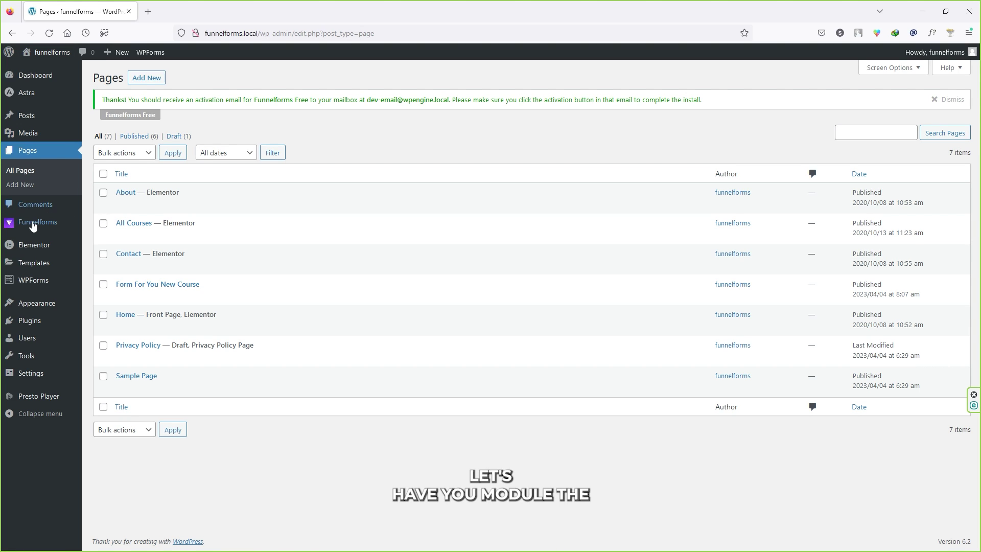
Open the submitted lead's details from Funnelforms > Leads
mouse_move(37, 222)
left_click(104, 254)
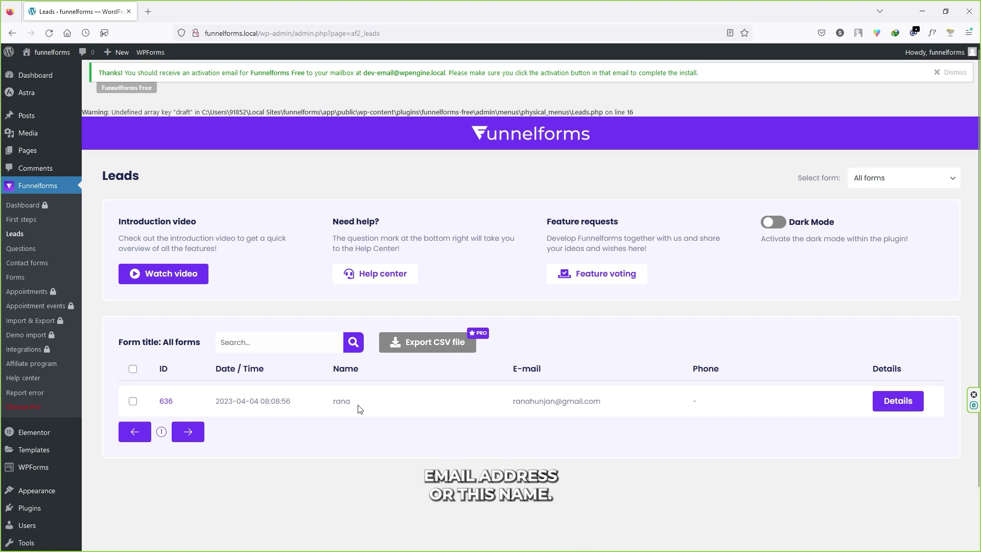
left_click(898, 402)
scroll(626, 362, "down", 1)
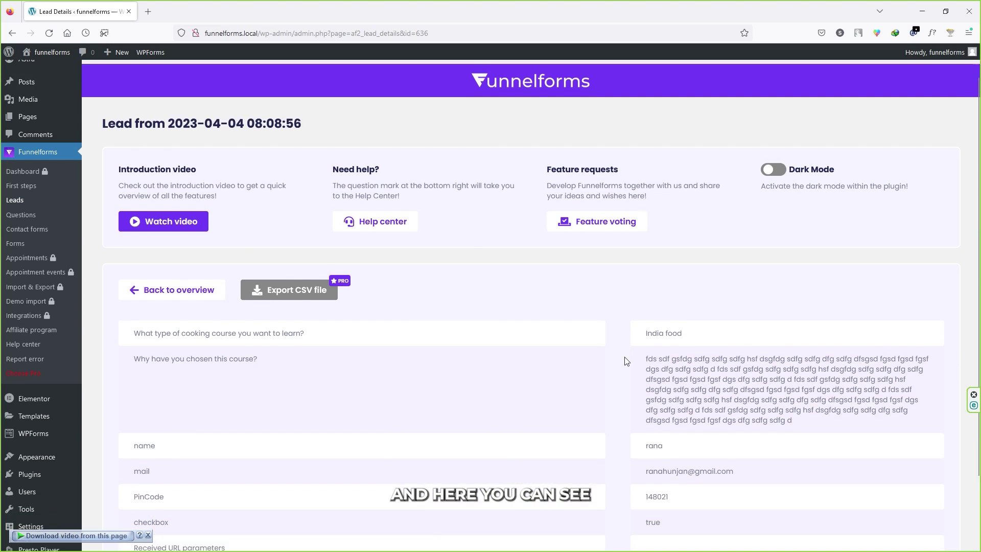
scroll(627, 361, "down", 2)
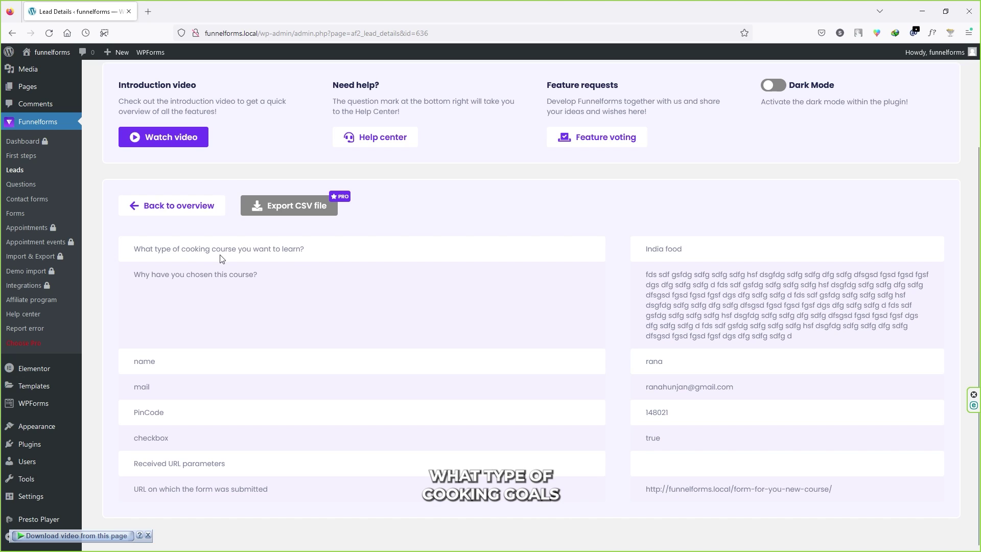
Review the lead's India food choice, course reason, e-mail and submitting page URL
left_click_drag(665, 251, 693, 256)
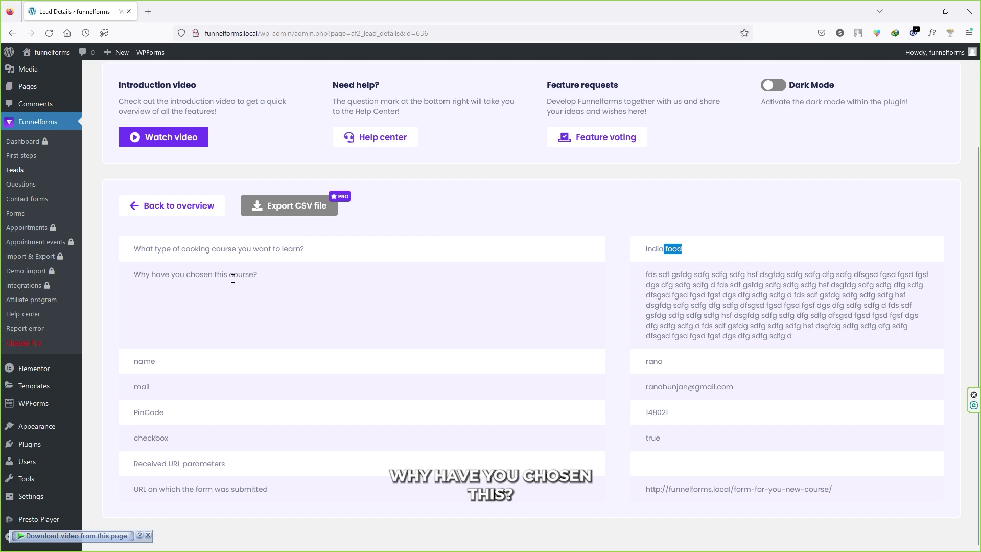
left_click_drag(657, 273, 793, 326)
left_click(286, 327)
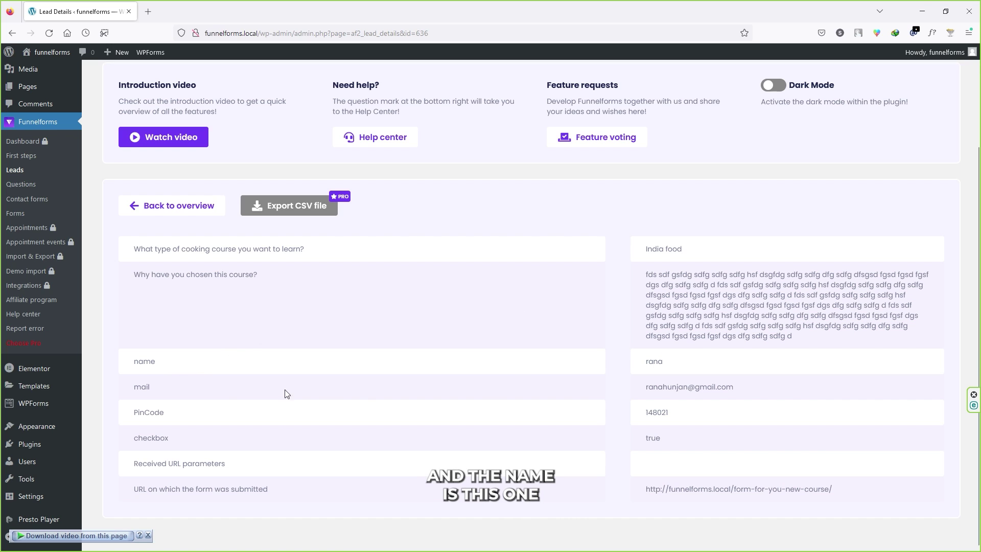
left_click_drag(658, 387, 662, 439)
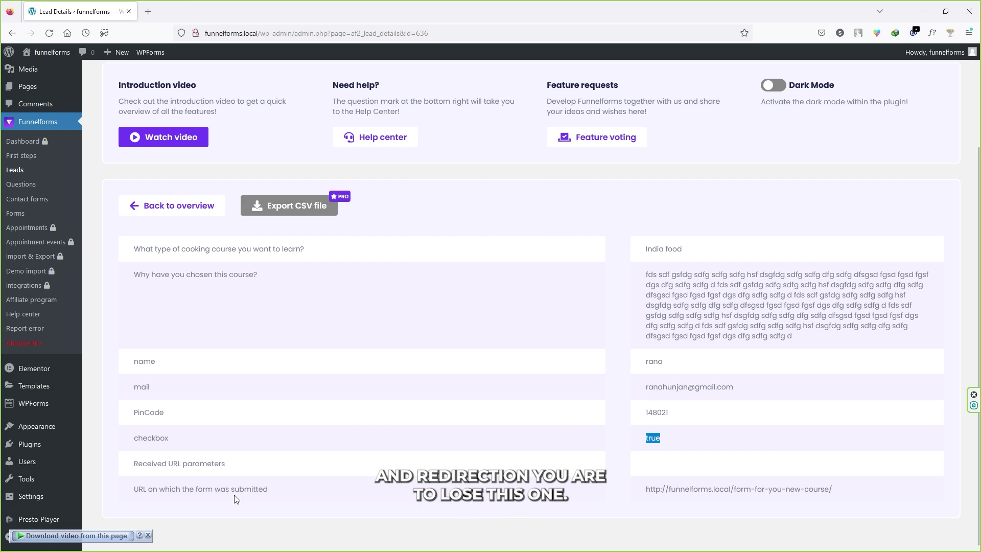
left_click_drag(676, 490, 834, 490)
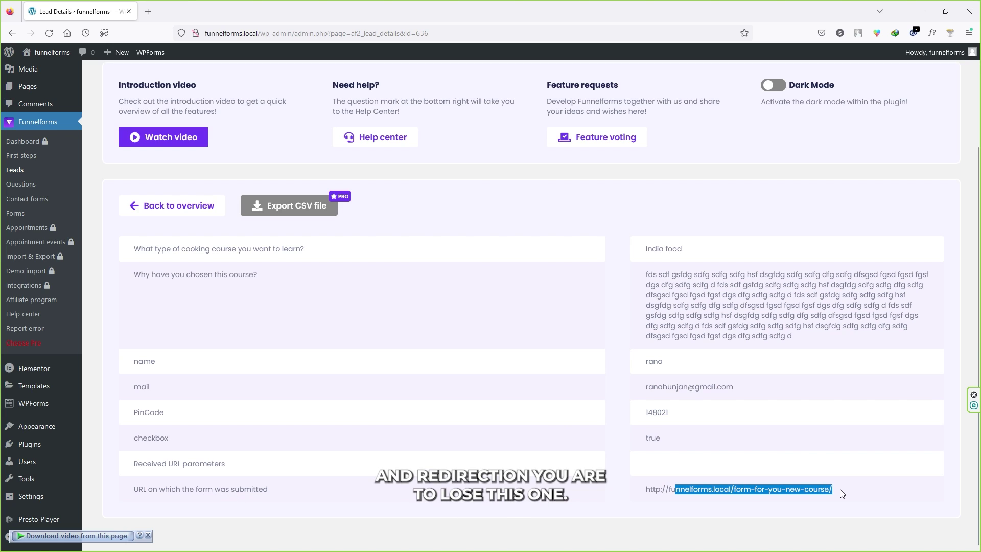